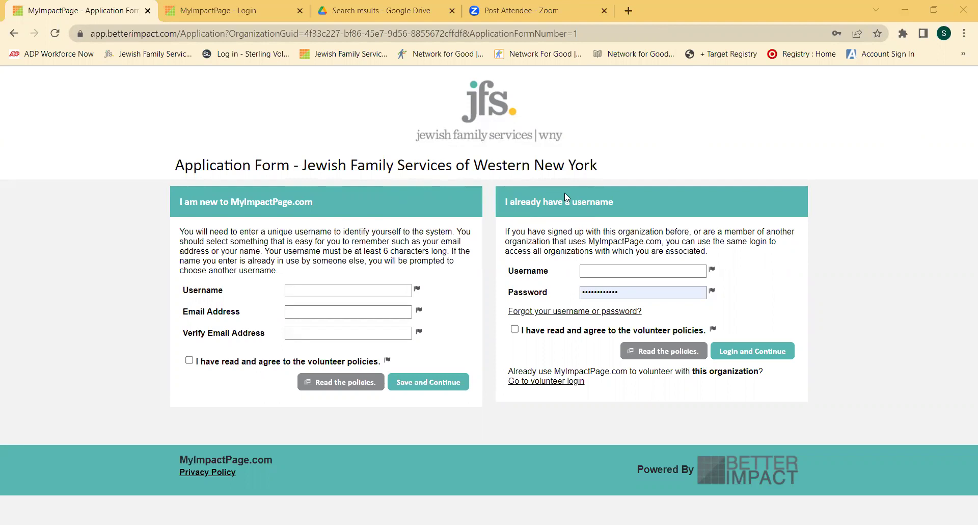
Read through the JFS Volunteer Policies to the end and close them
left_click(626, 272)
left_click(339, 383)
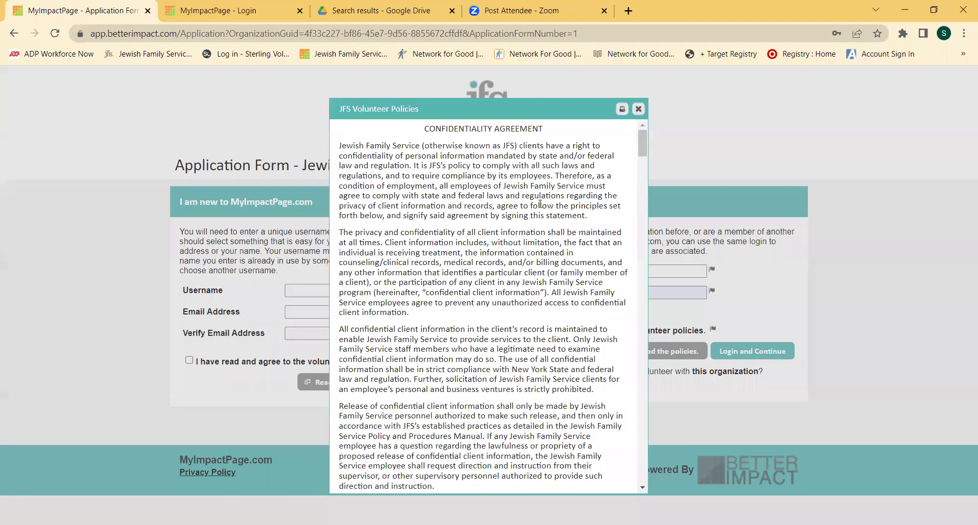
left_click_drag(641, 148, 652, 198)
left_click_drag(654, 248, 634, 473)
scroll(626, 122, "down", 5)
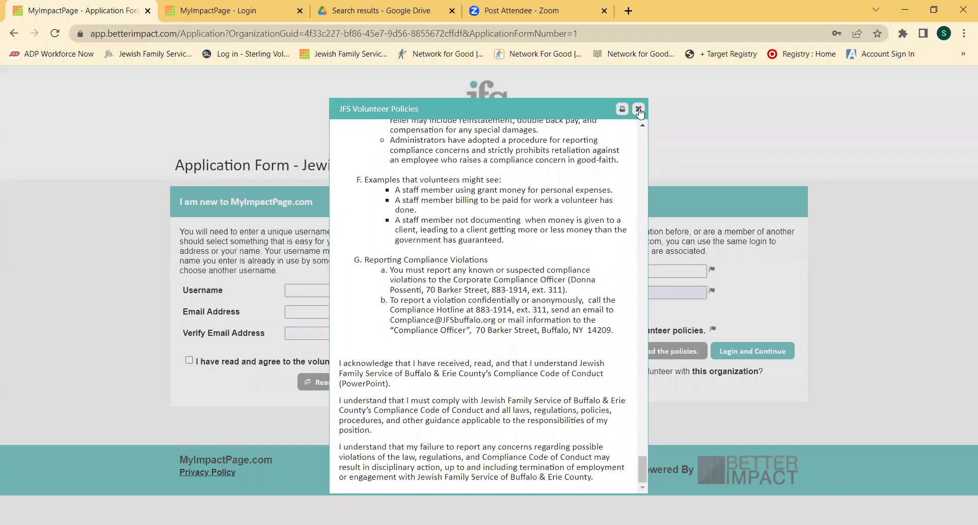
left_click(639, 108)
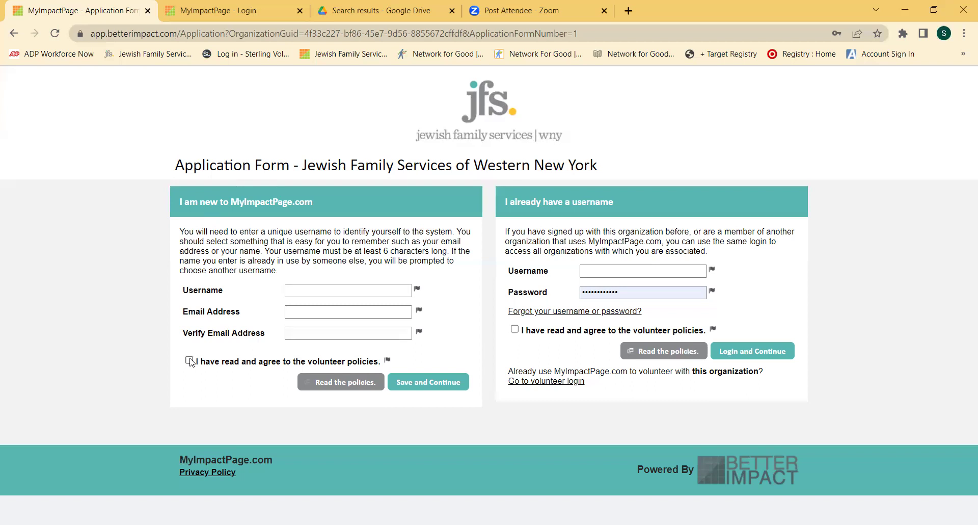
Agree to the volunteer policies as an existing user, enter the account username, and log in to the application form
left_click(514, 330)
left_click(610, 265)
type("ss")
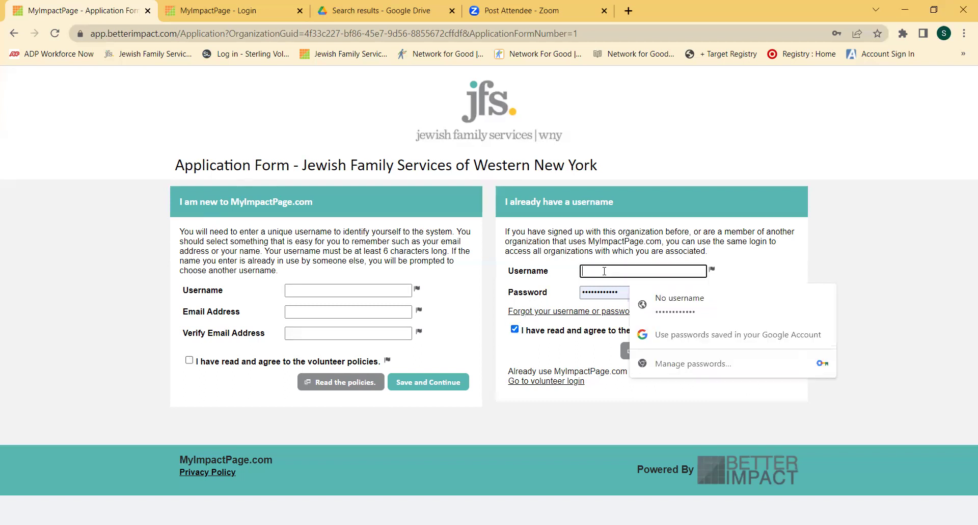
left_click(676, 298)
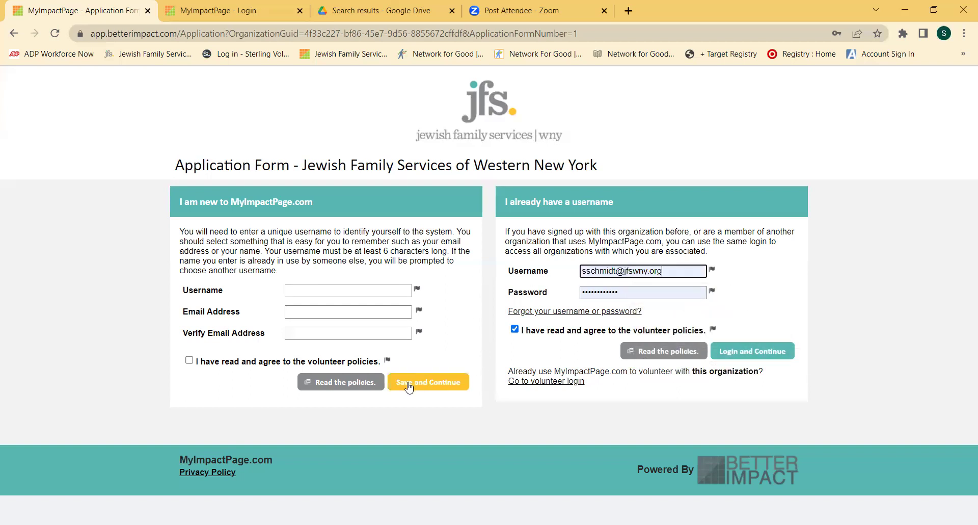
left_click(765, 354)
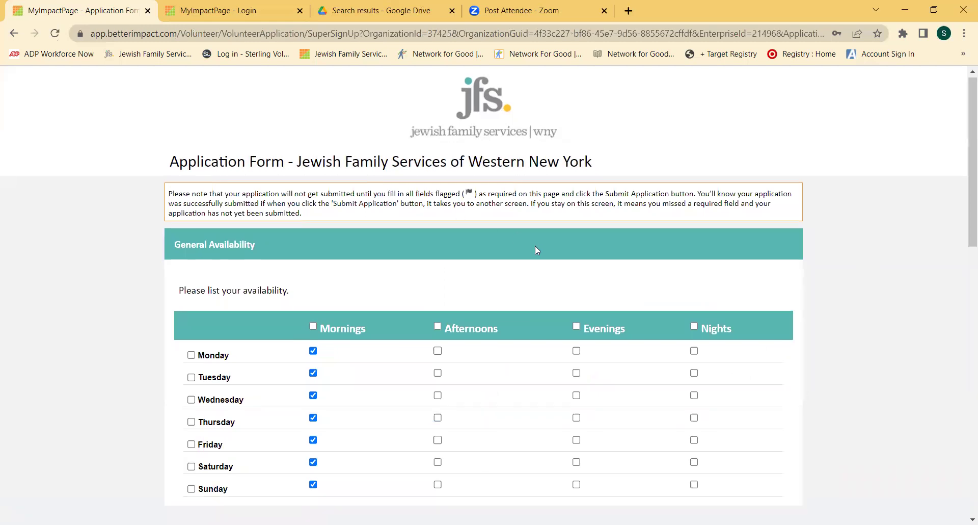
Mark Tuesday and Thursday afternoons as available in the application's General Availability section
scroll(536, 245, "down", 2)
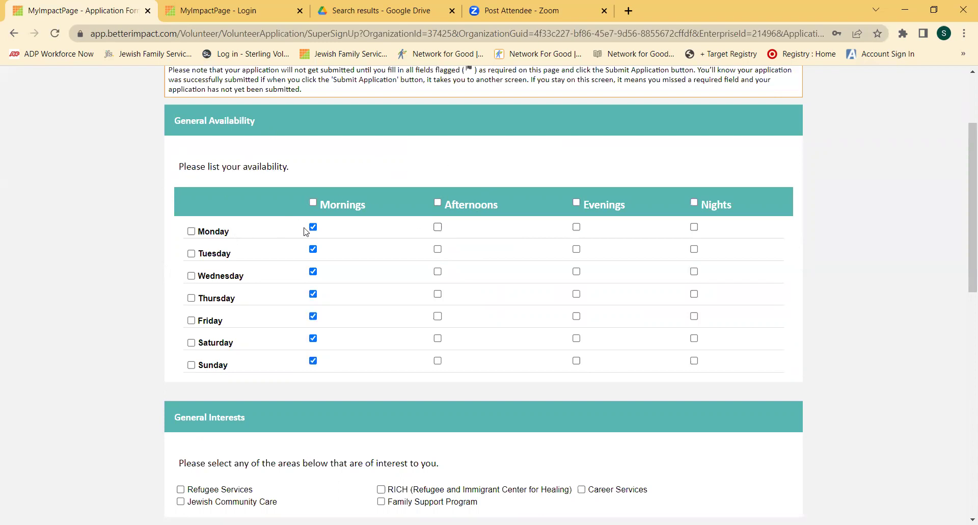
left_click(439, 249)
left_click(438, 294)
Review the application's General Interests and Additional Info sections, including the fields flagged as required
scroll(341, 347, "down", 6)
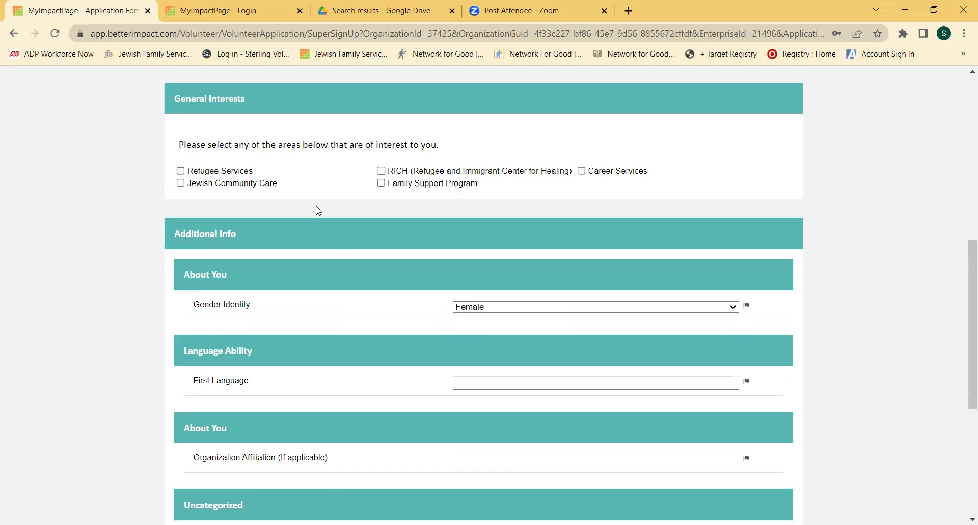
scroll(316, 206, "down", 3)
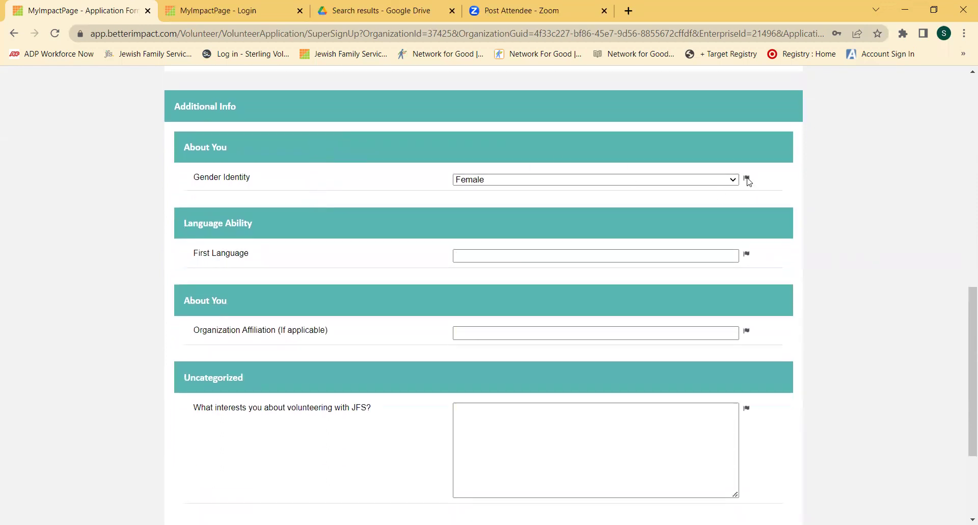
mouse_move(749, 181)
scroll(563, 209, "down", 2)
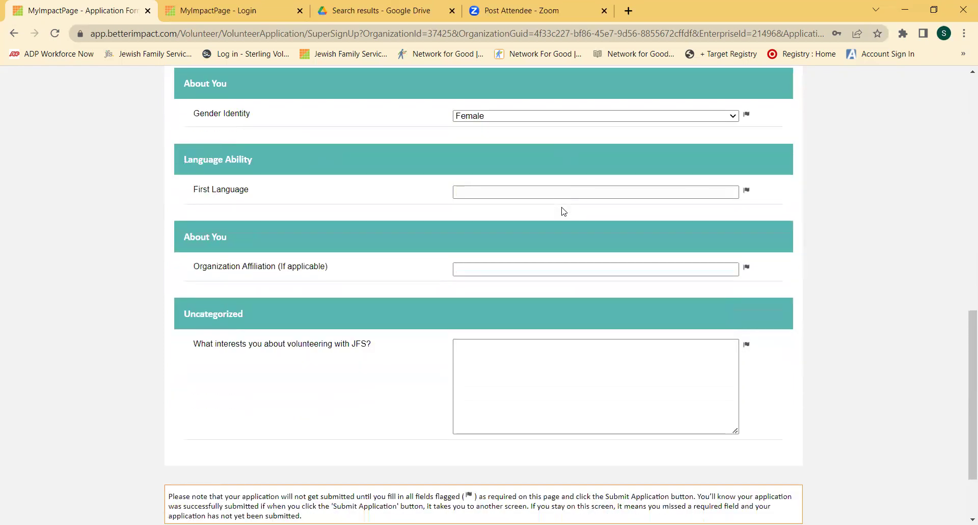
scroll(564, 211, "down", 2)
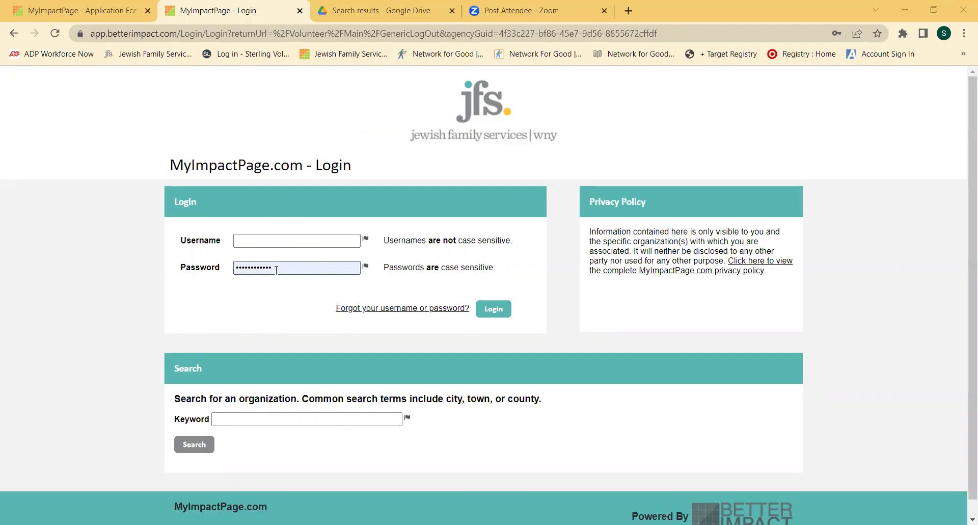
Enter the account username on the MyImpactPage.com login page and log in with the saved password
left_click(292, 240)
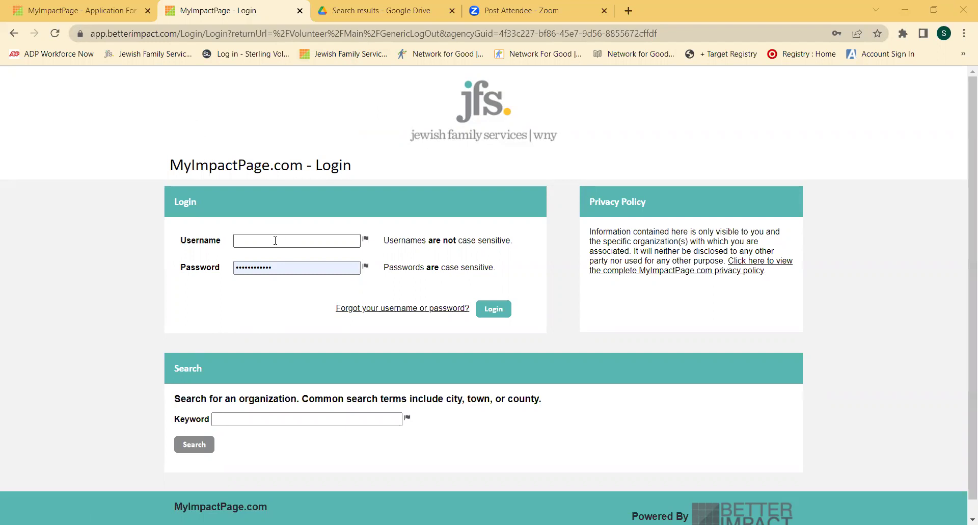
left_click(276, 240)
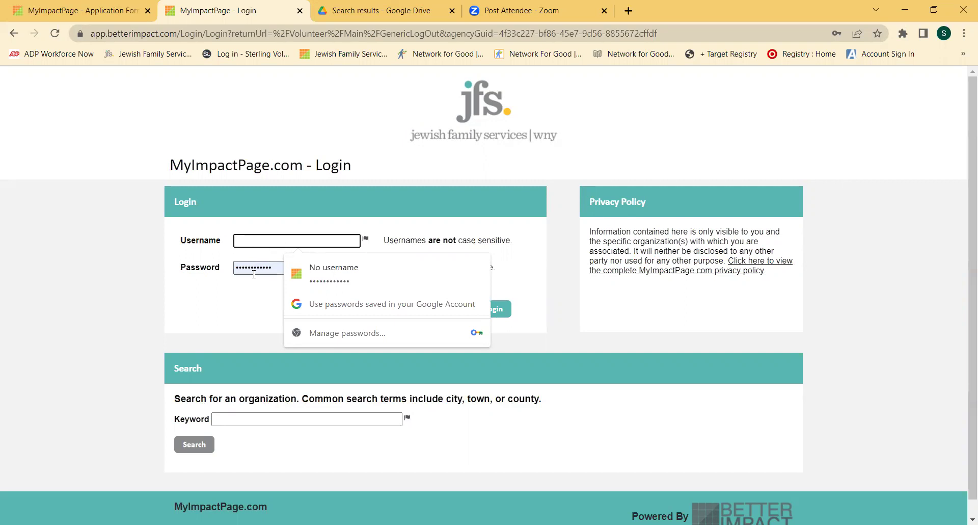
left_click(421, 231)
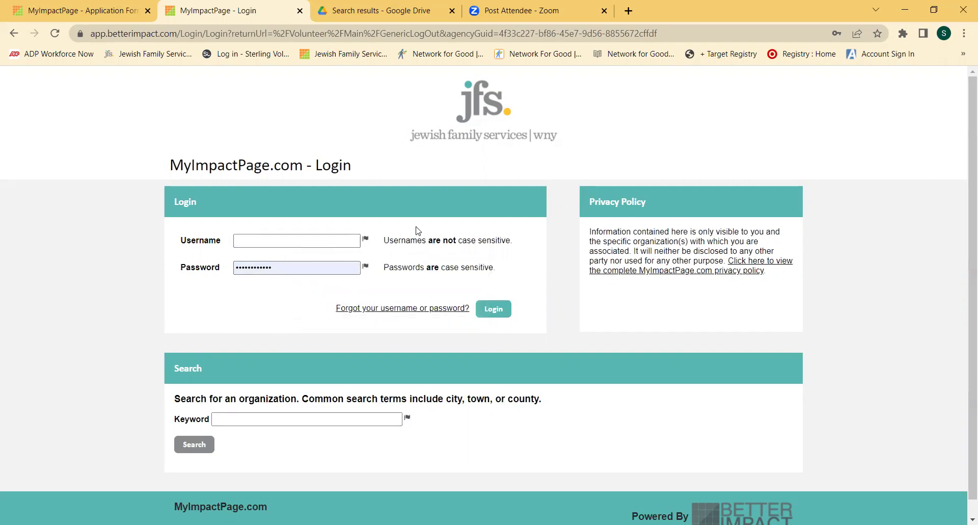
left_click(303, 243)
type("s")
key("Down")
key("Return")
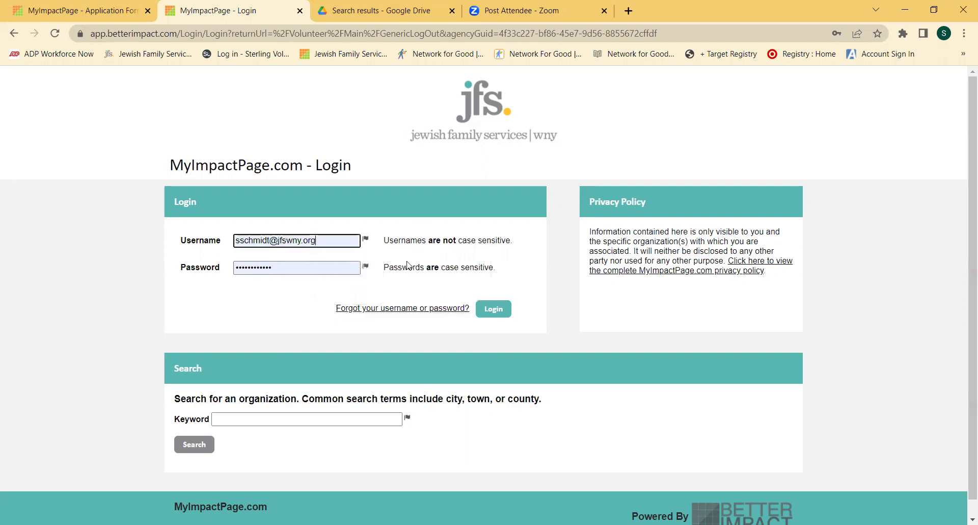
left_click(493, 308)
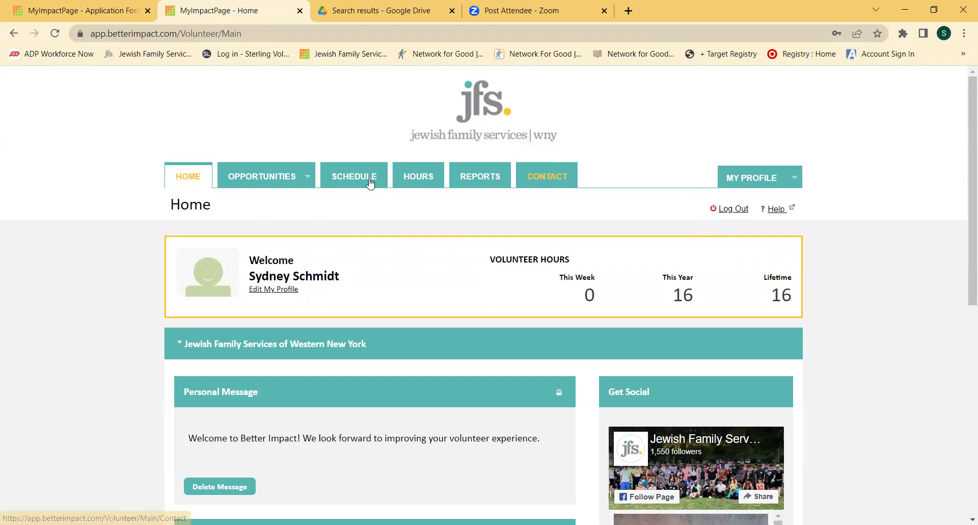
Open the contact form and choose the Manager of Volunteer Services as the email's recipient
left_click(555, 176)
scroll(431, 243, "down", 2)
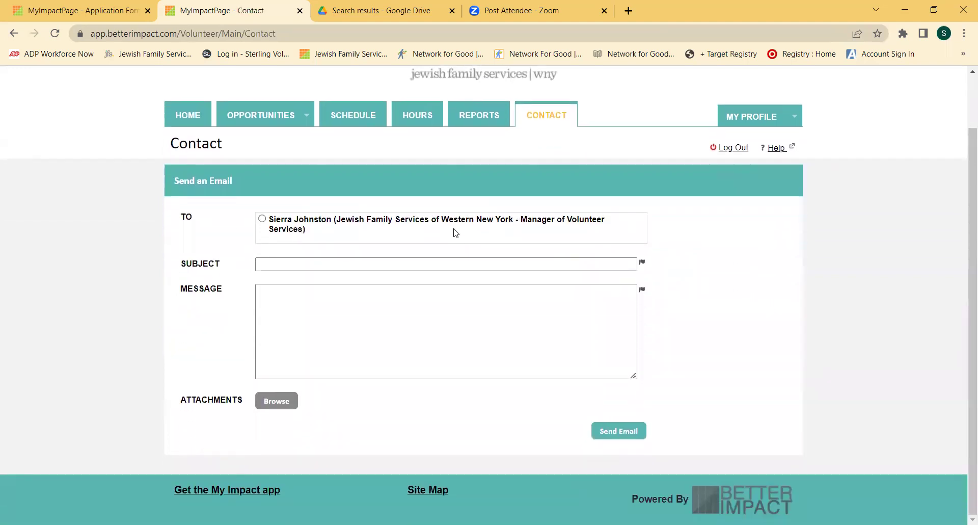
left_click(262, 219)
left_click(303, 265)
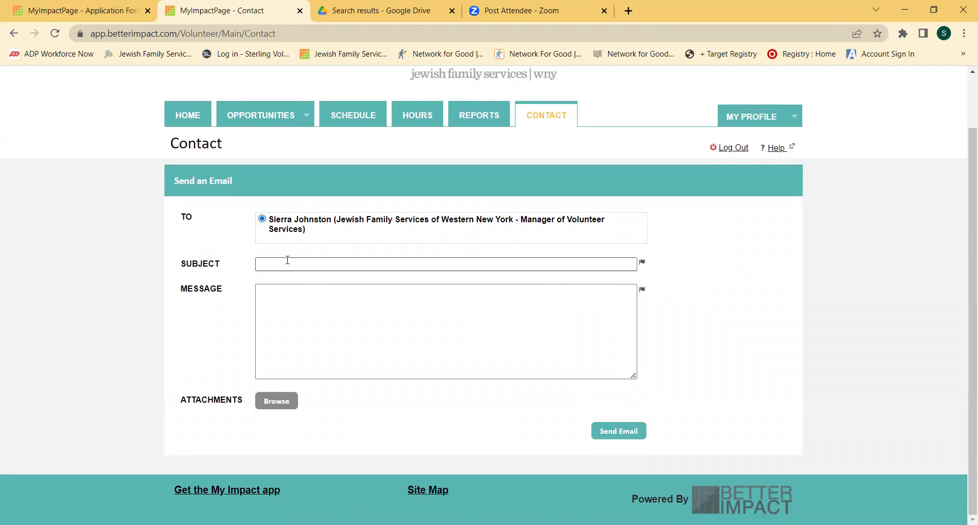
left_click(304, 306)
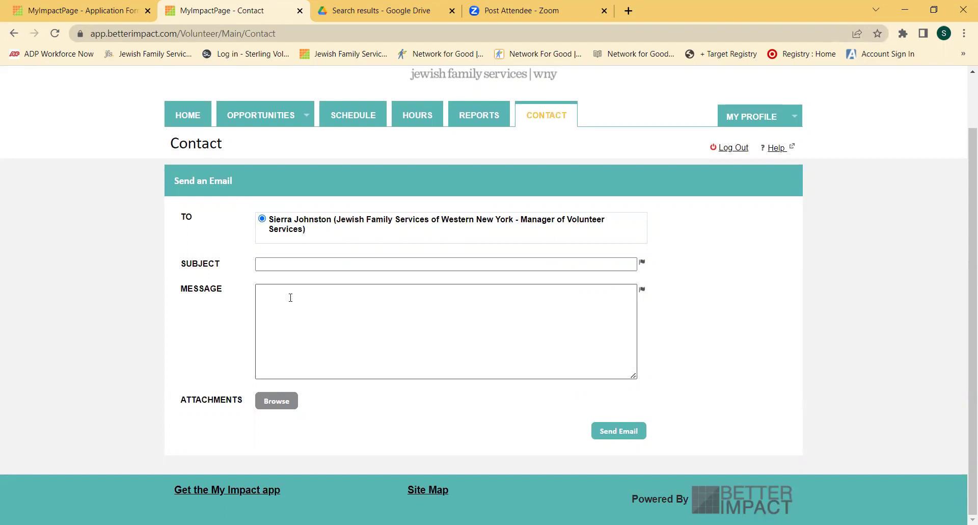
left_click(300, 261)
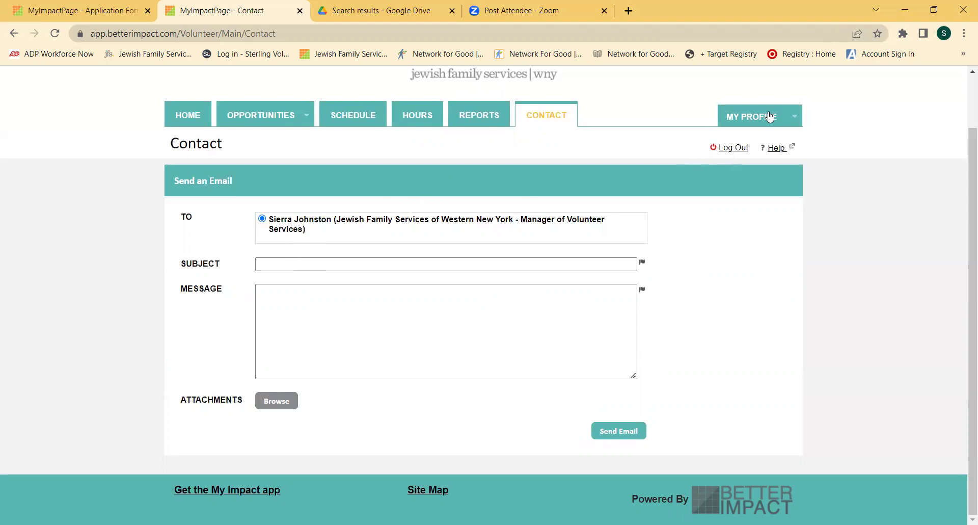
View the Organizations page of the volunteer profile
mouse_move(770, 116)
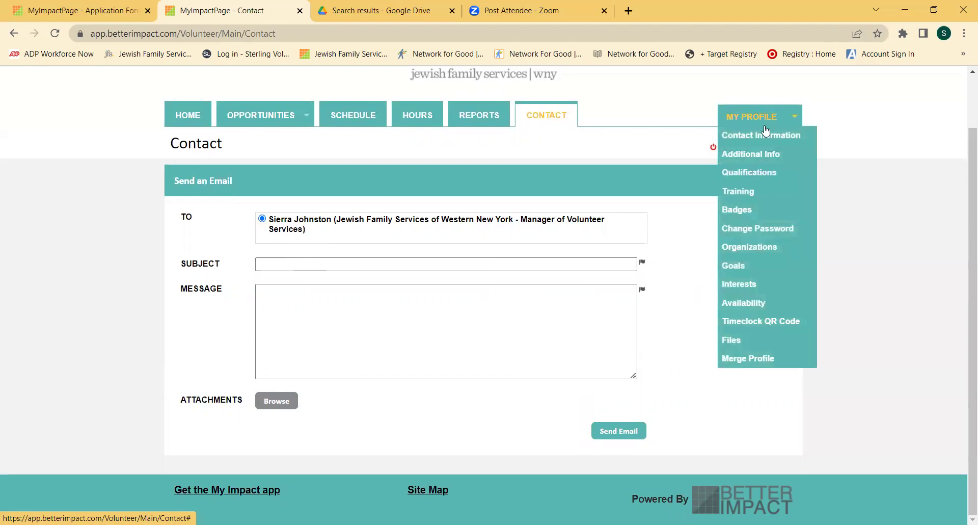
left_click(756, 255)
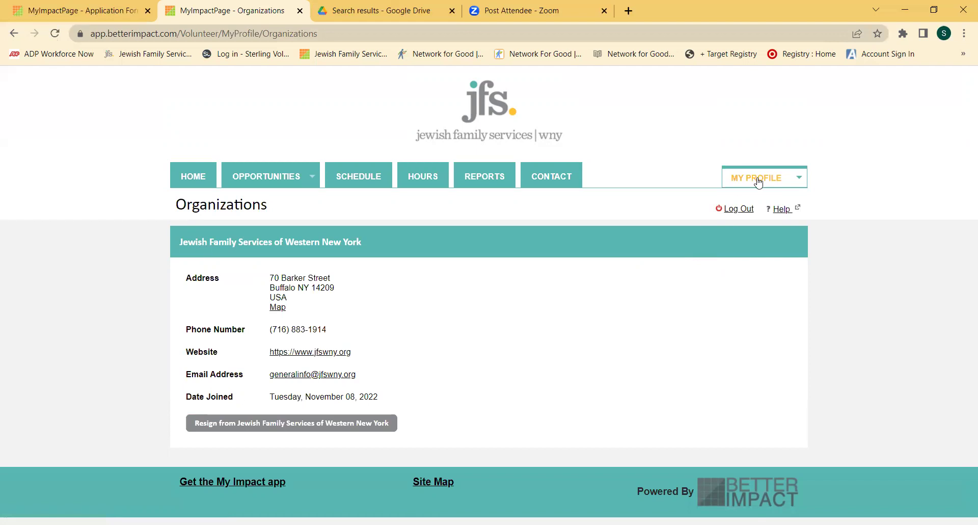
Add Tuesday, Thursday and Saturday afternoons to the profile's volunteer availability and save it
mouse_move(759, 186)
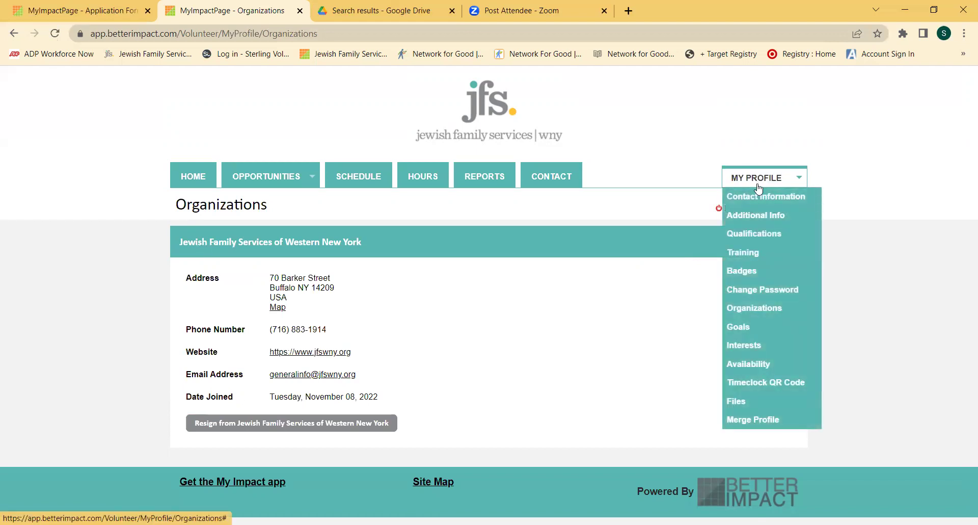
left_click(744, 364)
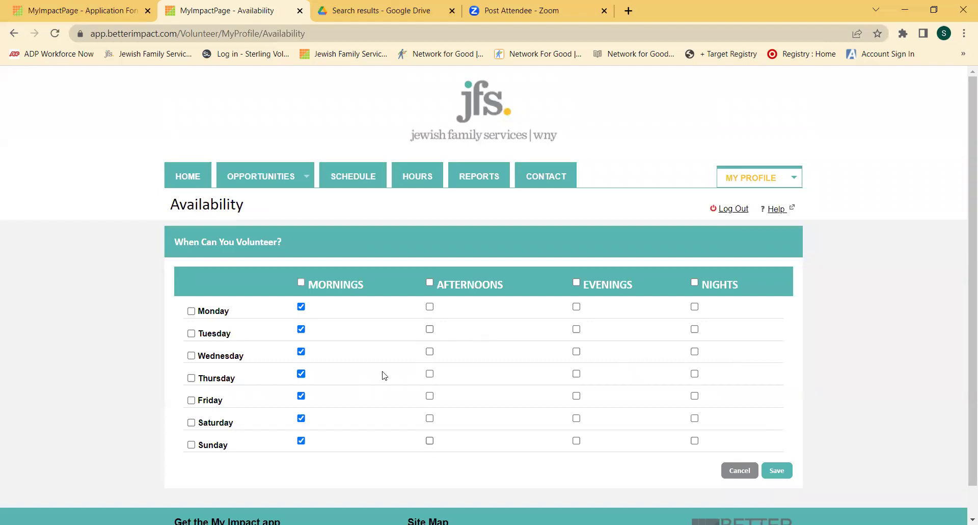
left_click(430, 329)
left_click(430, 373)
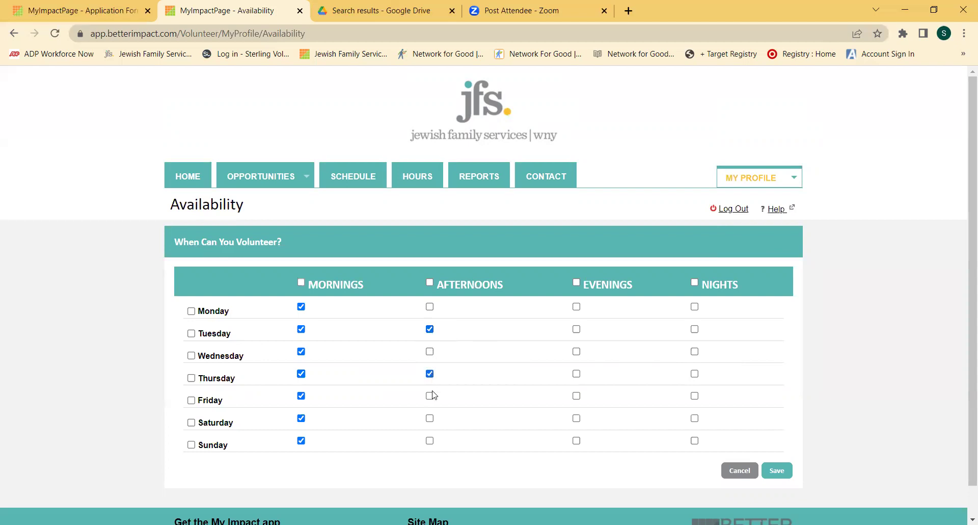
left_click(430, 418)
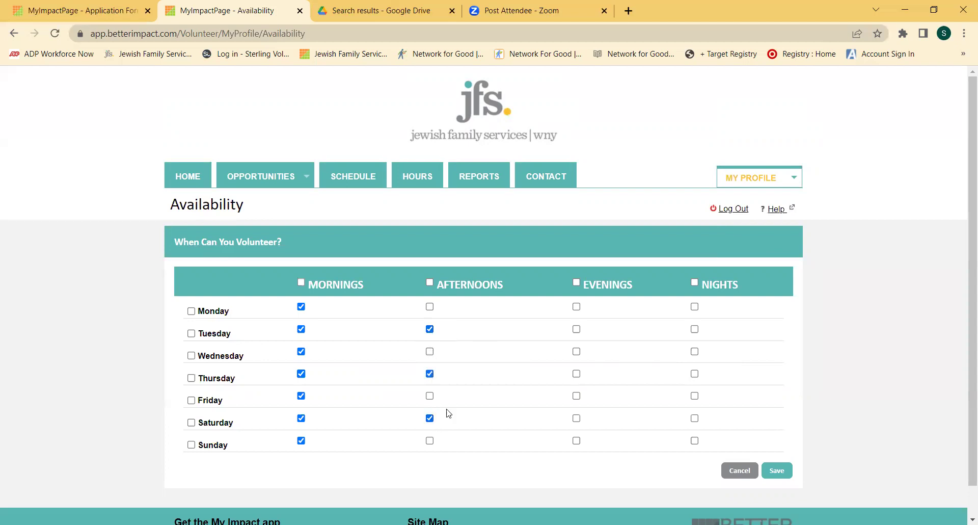
left_click(777, 471)
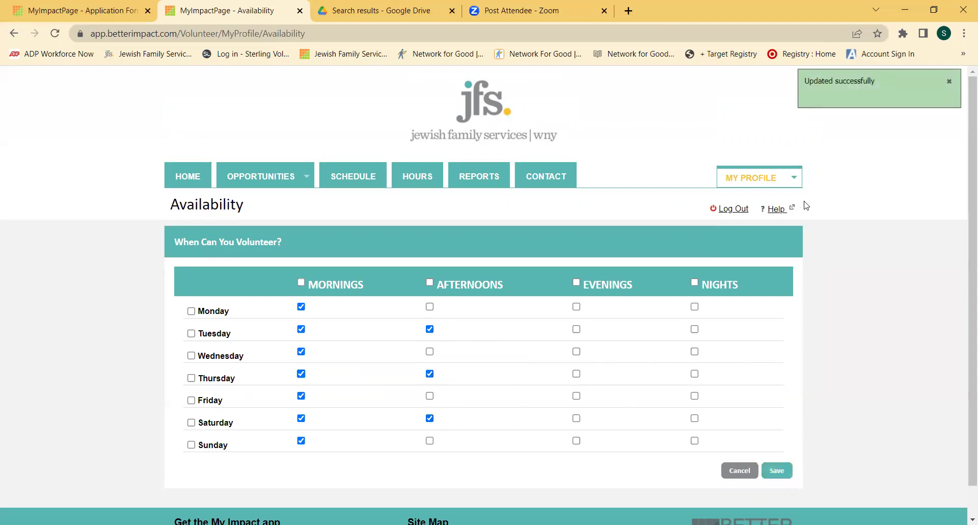
Look over the profile's Additional Info fields, from gender identity to language skills and volunteer requirements
left_click(763, 181)
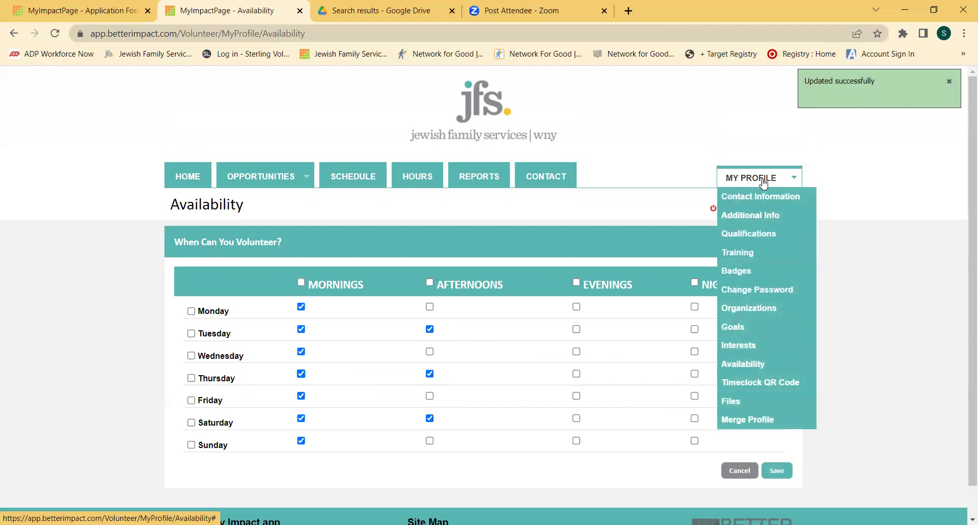
left_click(763, 218)
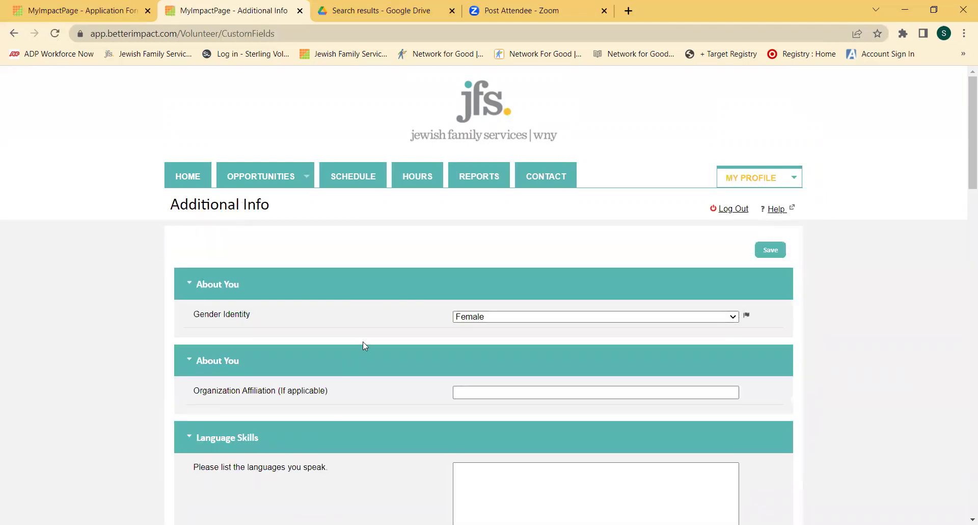
scroll(364, 345, "down", 3)
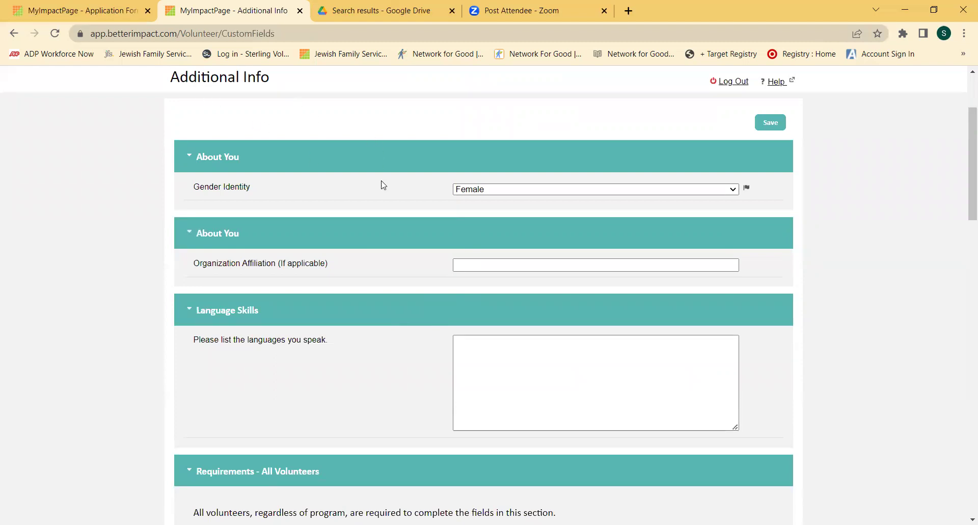
scroll(518, 247, "up", 3)
Upload the "headshot SS" image from the personal network drive as the photo in the profile's contact information
mouse_move(729, 175)
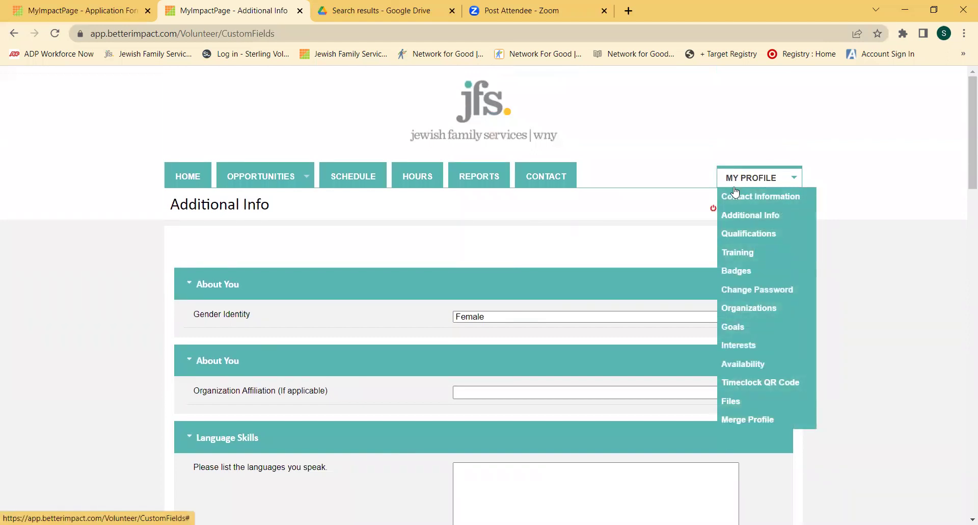
left_click(740, 196)
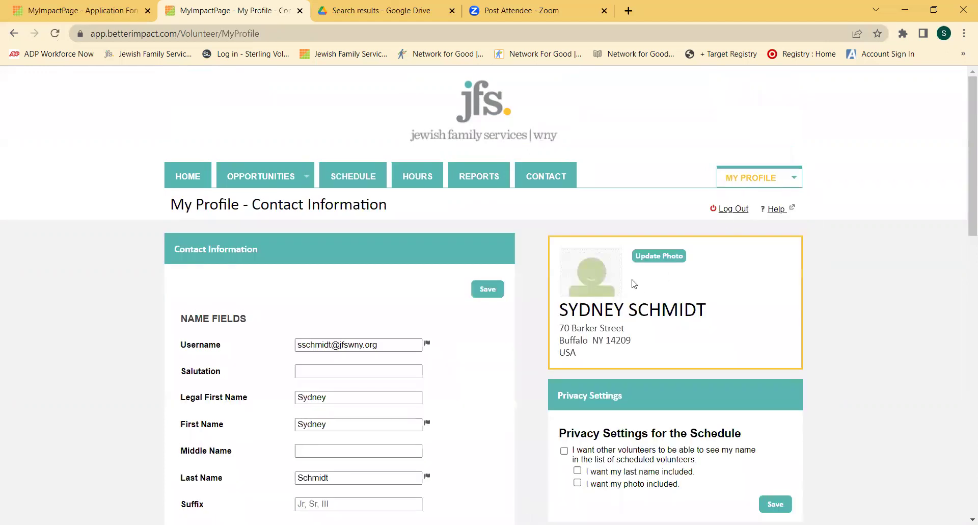
left_click(652, 255)
scroll(378, 349, "down", 2)
scroll(374, 346, "down", 2)
scroll(375, 347, "up", 3)
scroll(170, 395, "down", 1)
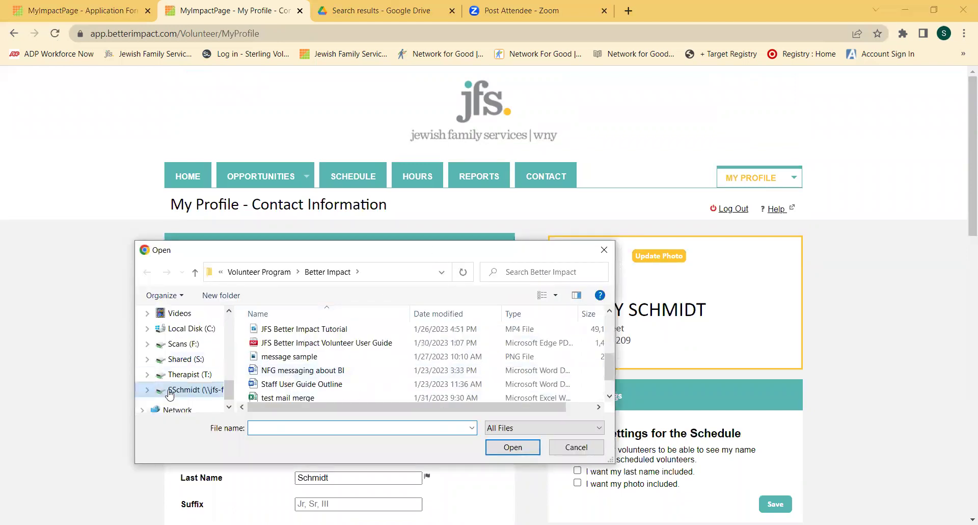
left_click(169, 392)
scroll(379, 357, "down", 3)
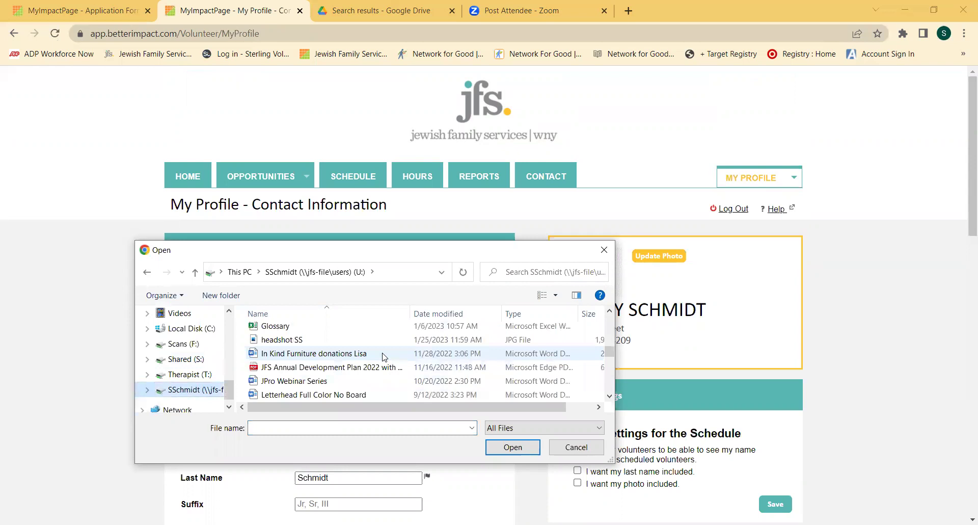
left_click(333, 340)
left_click(515, 449)
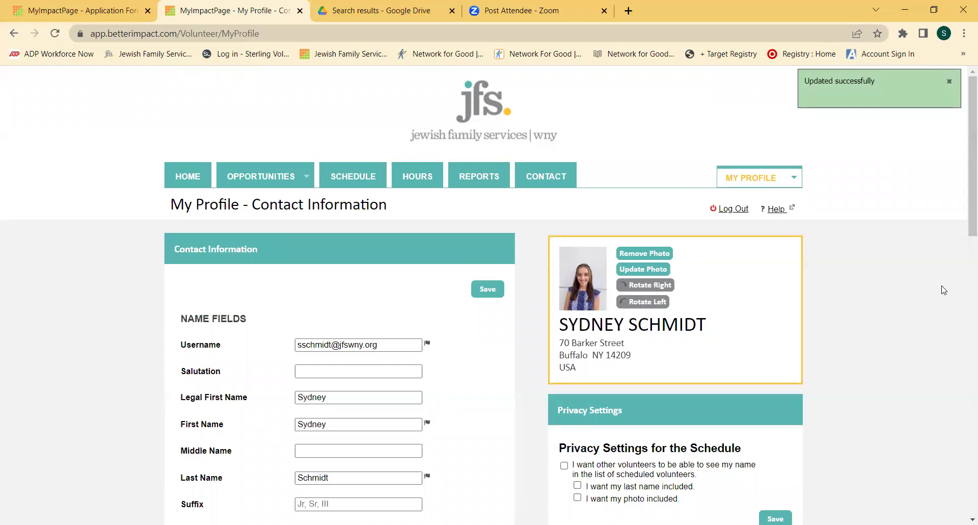
Look over the profile's Contact Information page, from name and address fields to privacy, subscription and theme settings
scroll(943, 293, "down", 2)
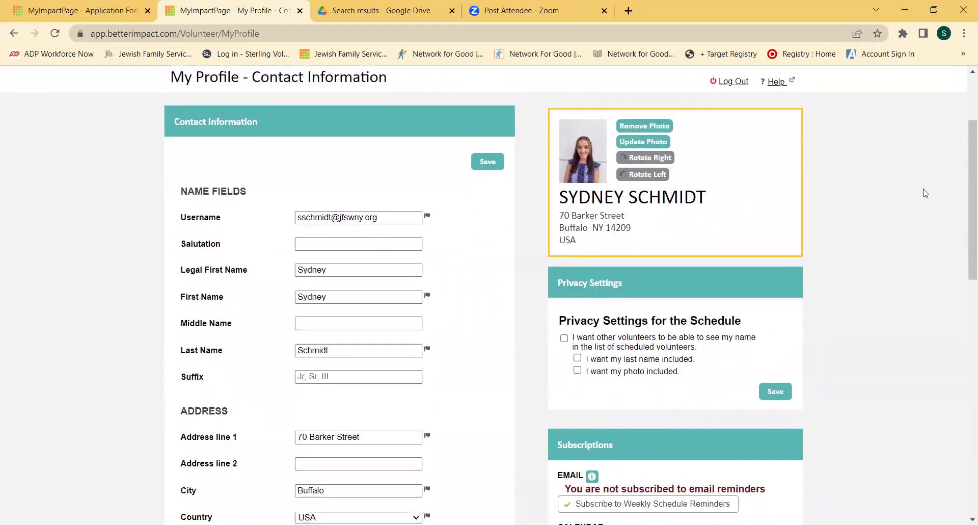
scroll(926, 270, "down", 1)
scroll(923, 274, "down", 1)
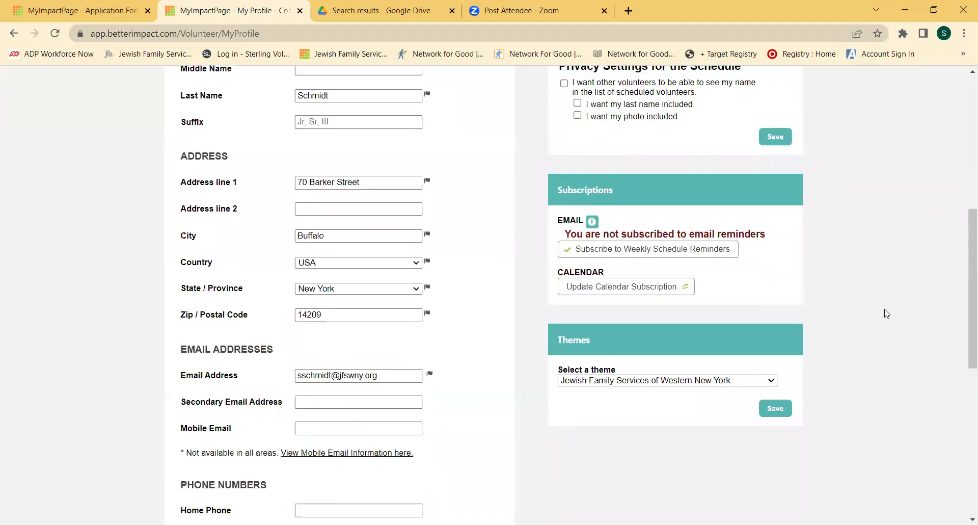
scroll(885, 313, "up", 5)
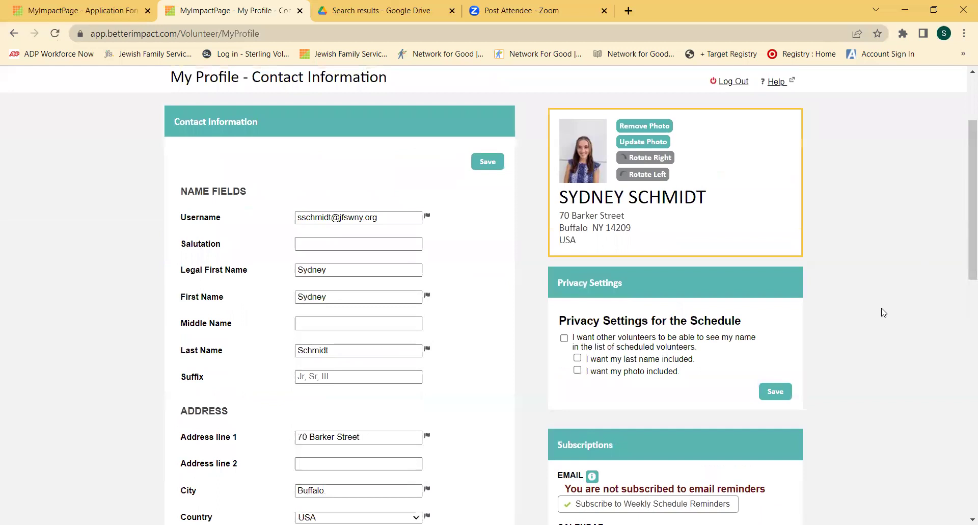
left_click_drag(965, 223, 965, 159)
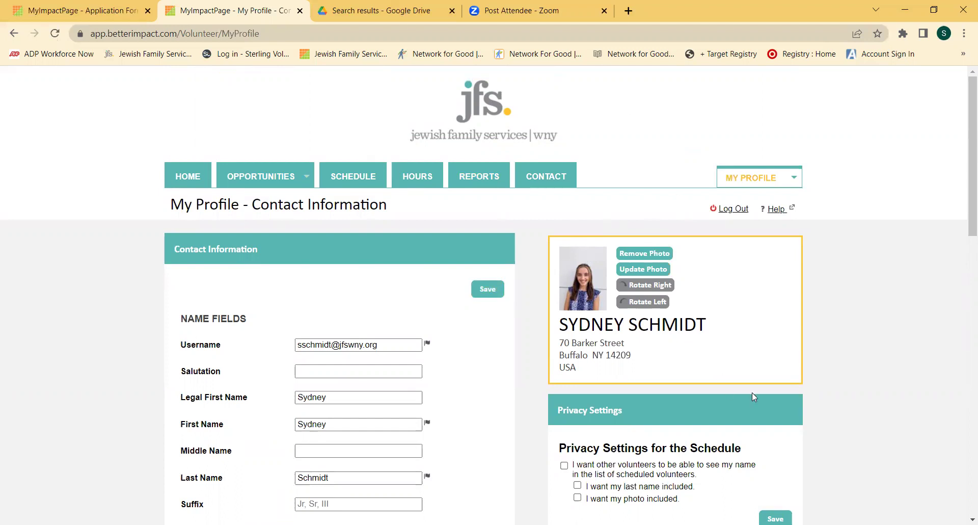
scroll(868, 376, "down", 10)
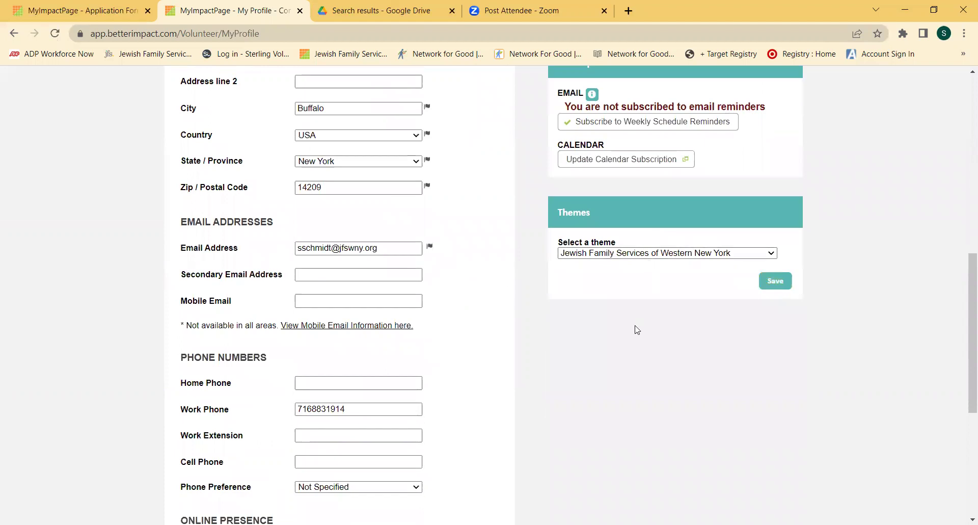
left_click_drag(964, 277, 963, 74)
Set the theme in the profile's contact information to Jewish Family Services of Western New York and save it
left_click(734, 148)
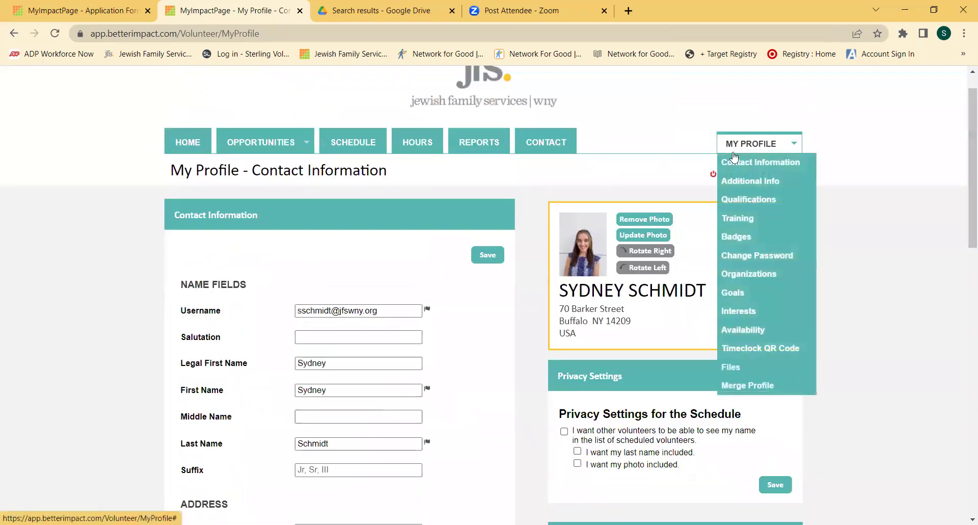
left_click(768, 163)
scroll(965, 286, "down", 6)
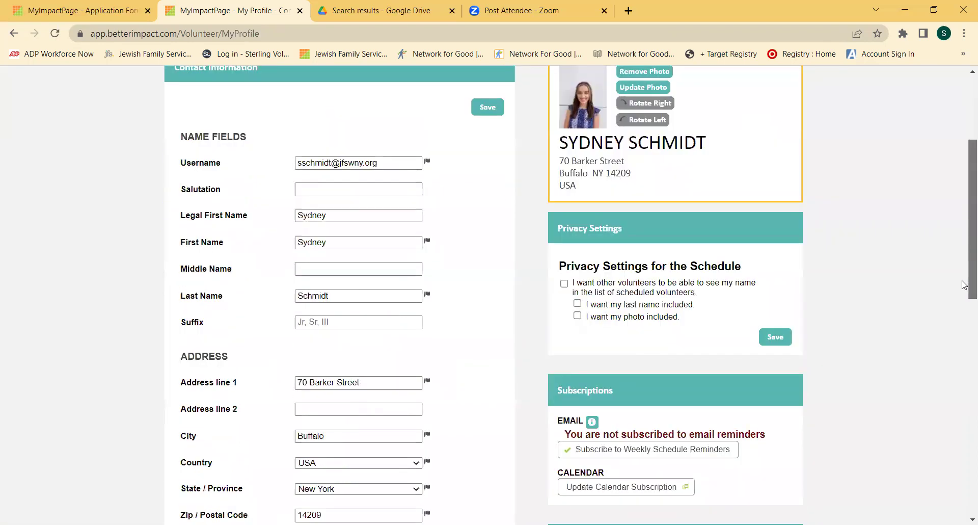
scroll(965, 319, "down", 2)
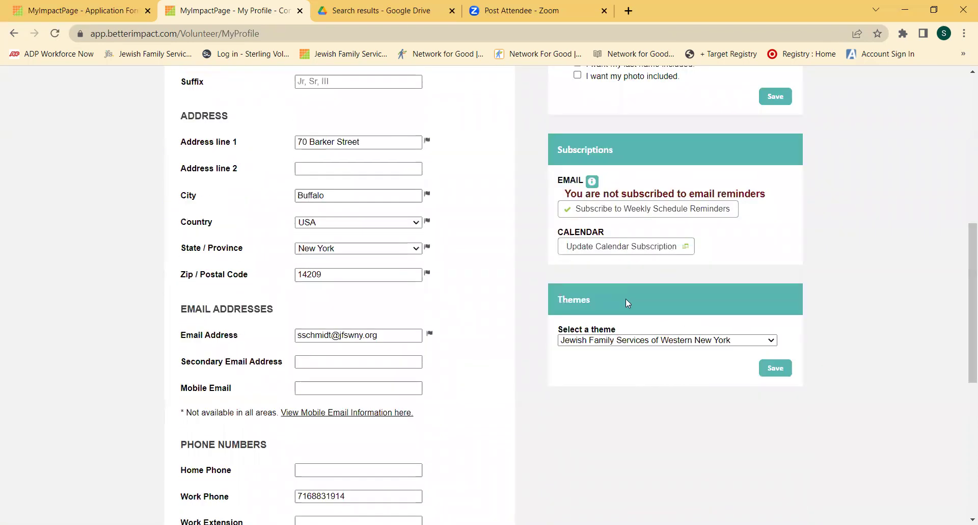
left_click(638, 343)
left_click(632, 363)
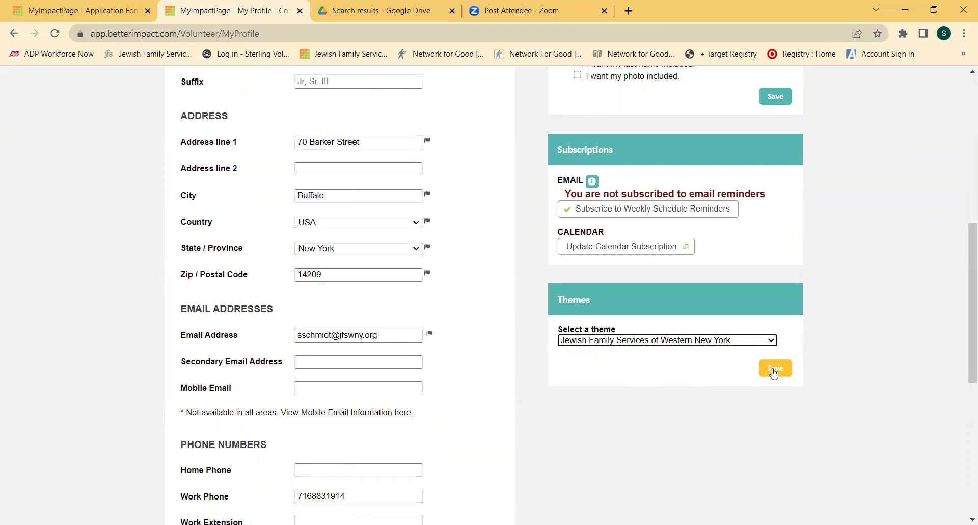
left_click(774, 373)
View the Change Password page of the volunteer profile
scroll(965, 239, "up", 7)
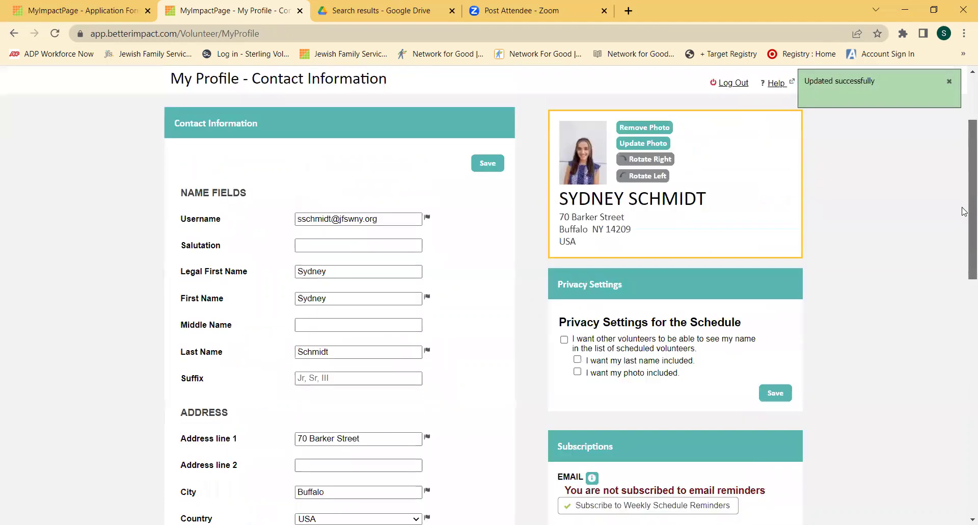
scroll(965, 211, "up", 3)
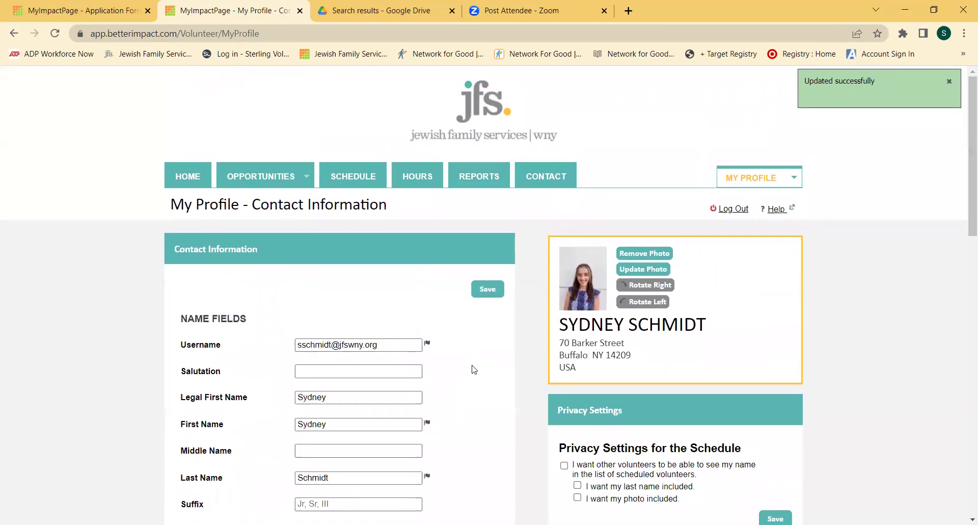
left_click(774, 184)
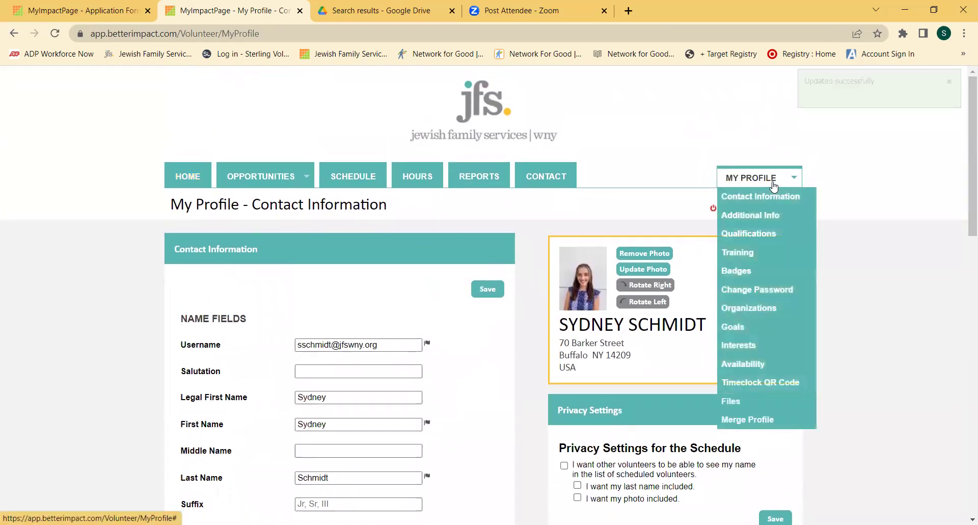
left_click(781, 296)
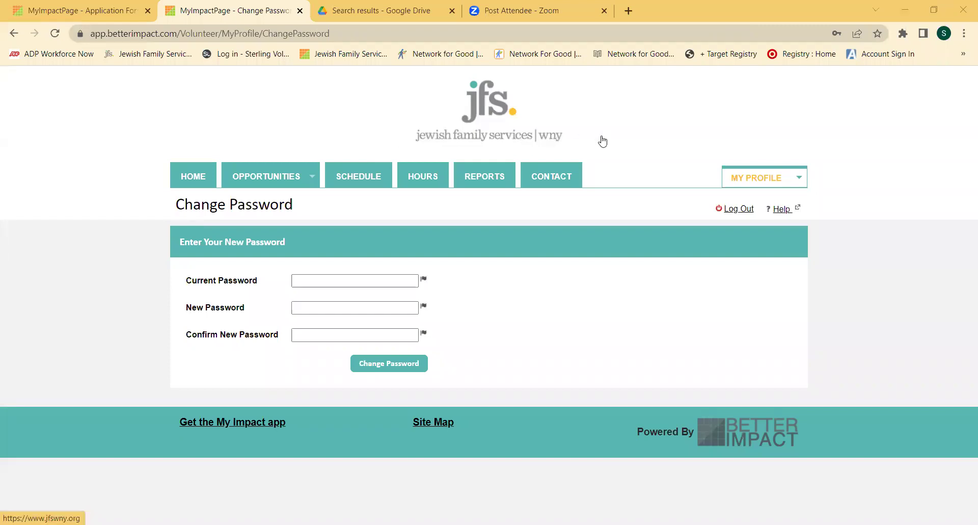
Read the Media Release Agreement explanation in the all-volunteers requirements of the profile's Additional Info
left_click(764, 173)
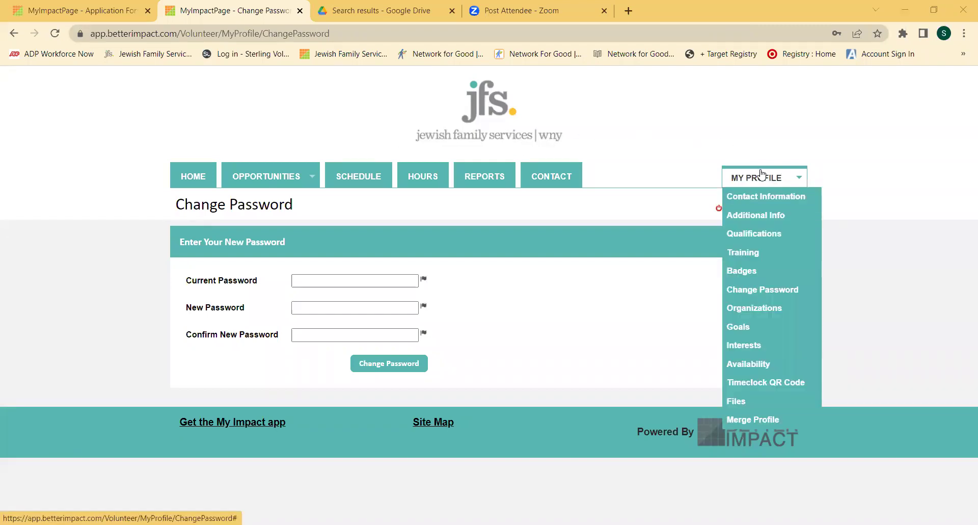
left_click(758, 219)
scroll(476, 236, "down", 1)
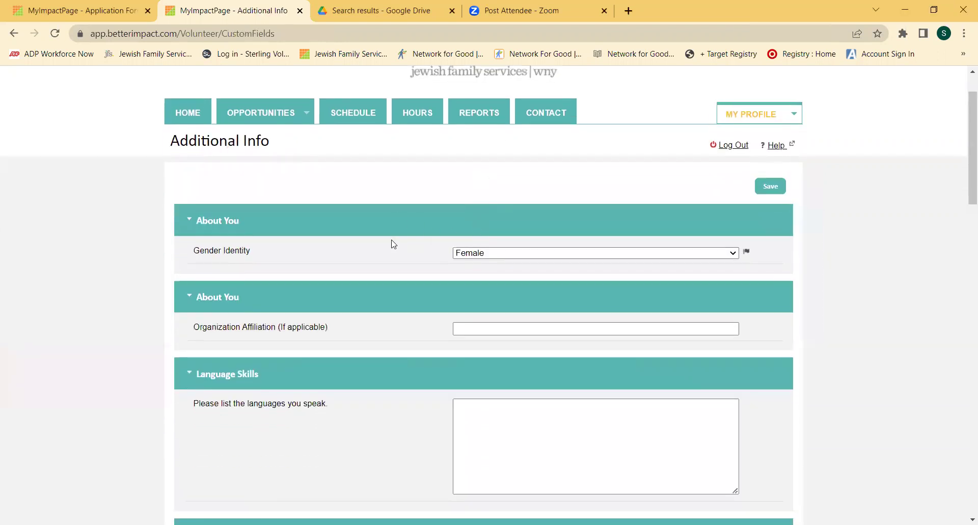
scroll(393, 243, "down", 1)
scroll(394, 240, "up", 1)
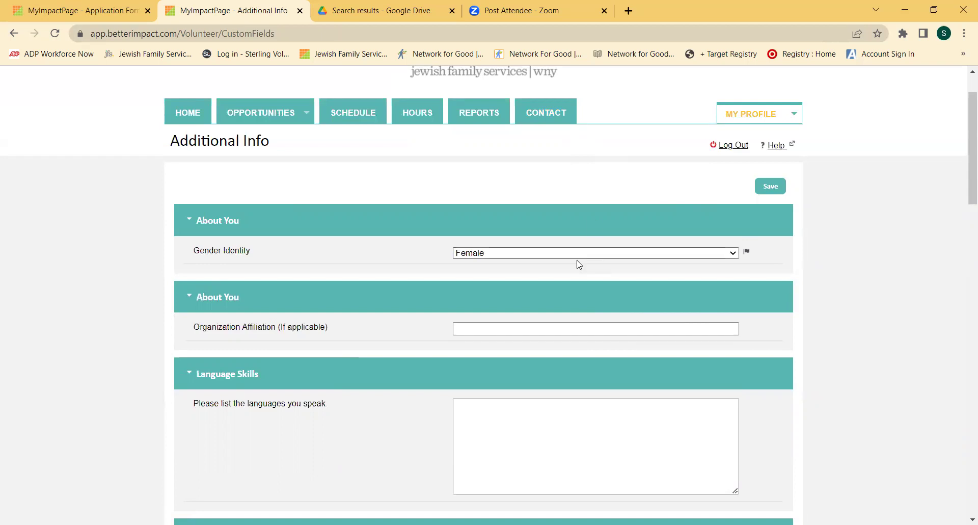
scroll(539, 293, "down", 3)
scroll(536, 290, "down", 5)
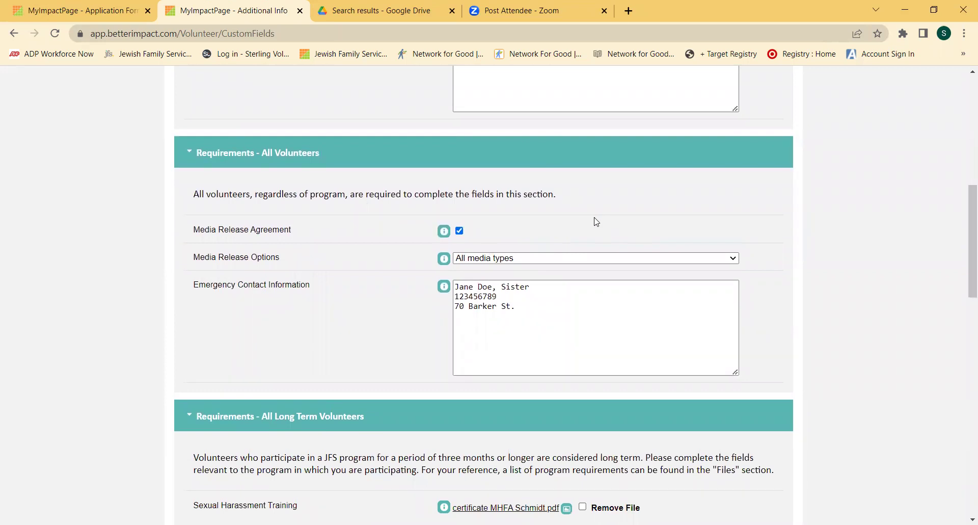
left_click(444, 232)
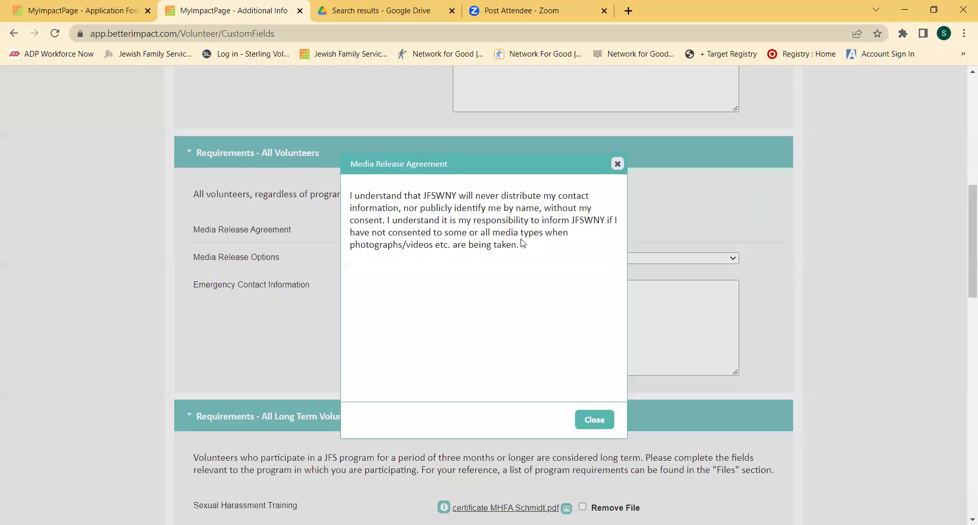
left_click(617, 164)
Review the Media Release Options, keep All media types selected, and save the Additional Info page
left_click(460, 231)
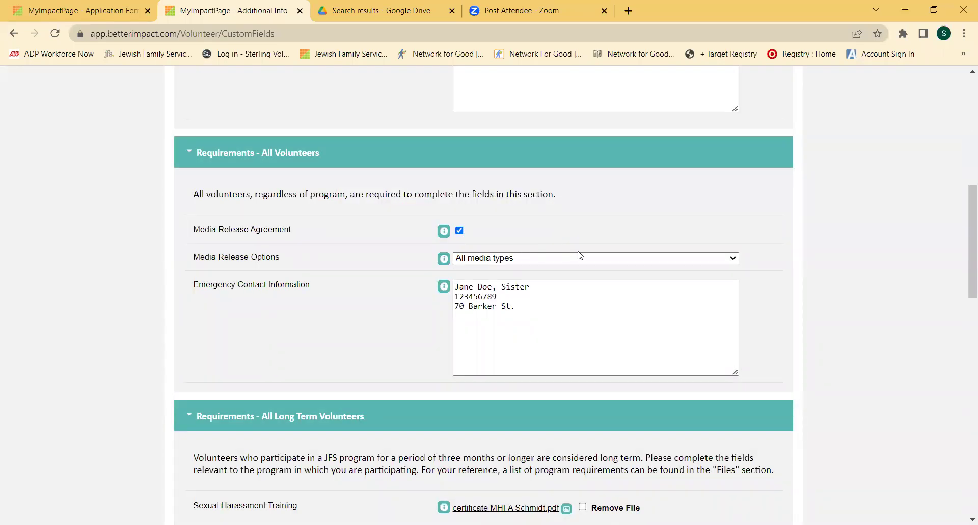
left_click(545, 258)
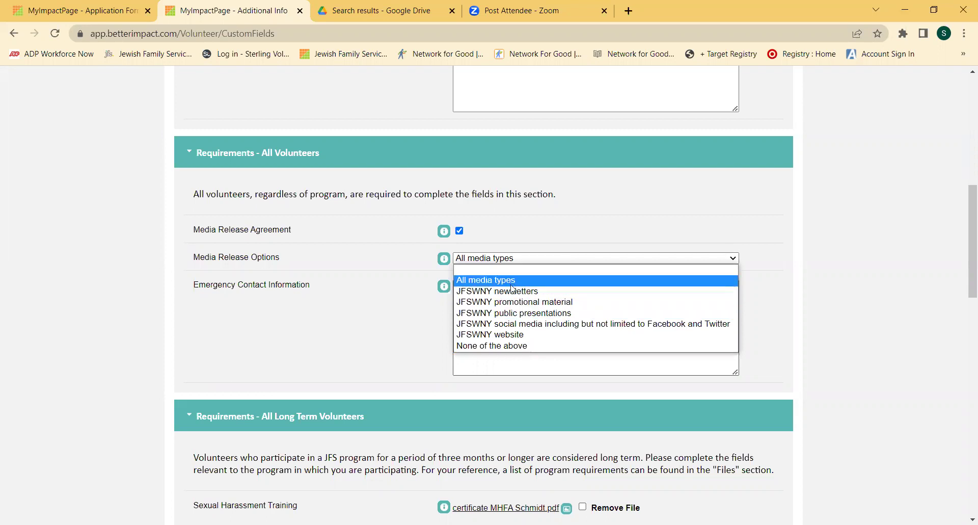
left_click(369, 304)
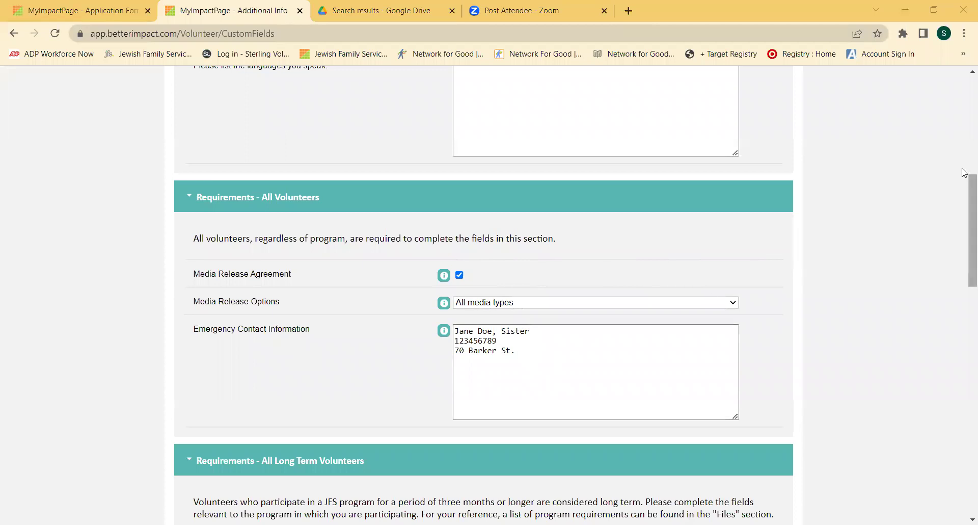
left_click_drag(965, 191, 965, 424)
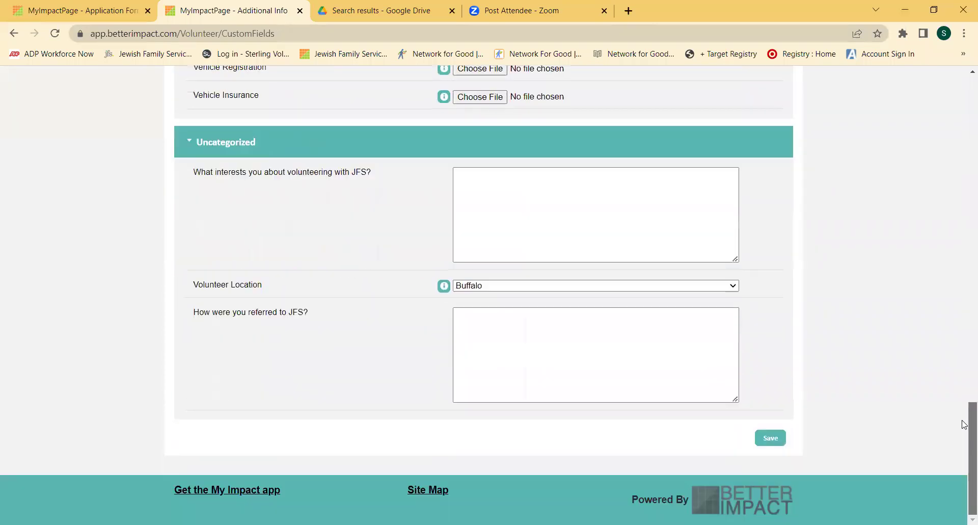
left_click(765, 446)
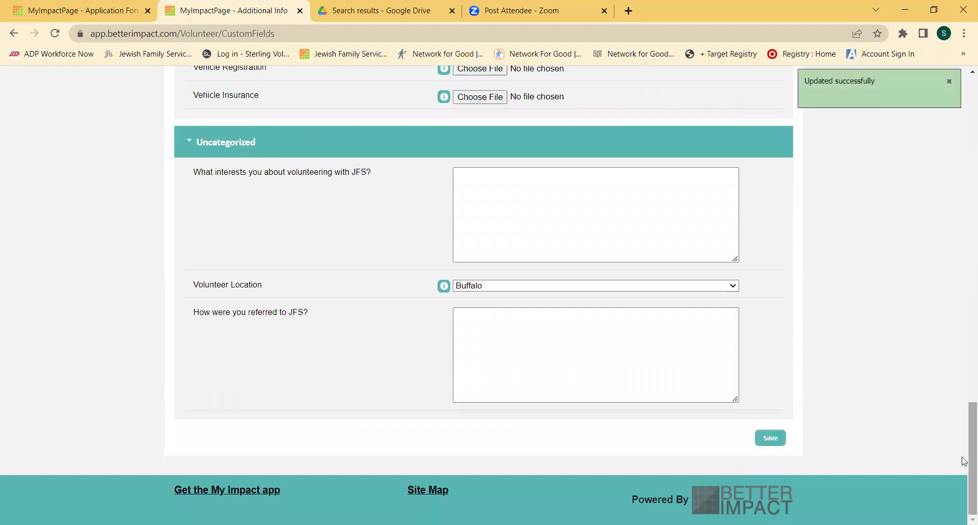
Read the Sexual Harassment Training instructions under the long-term volunteer requirements and open the linked training
scroll(965, 455, "up", 1)
left_click_drag(964, 455, 965, 316)
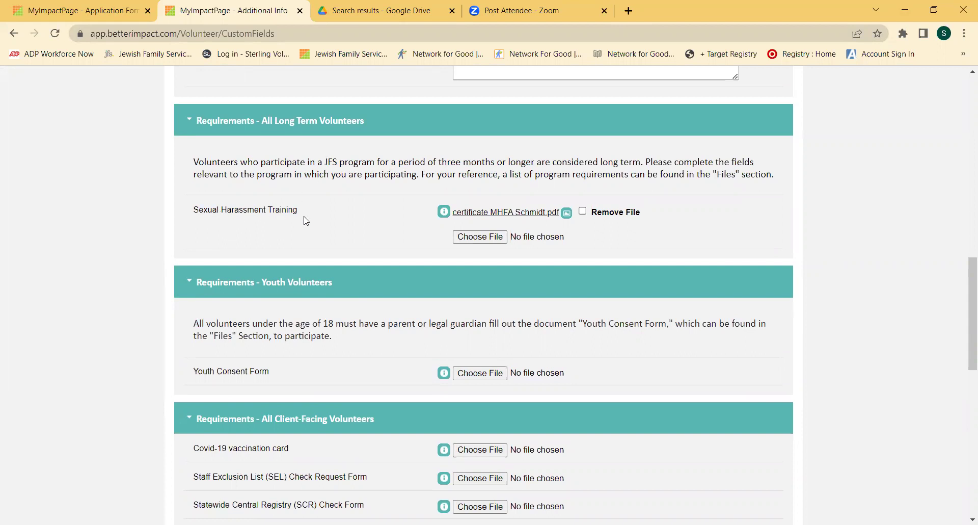
left_click(444, 212)
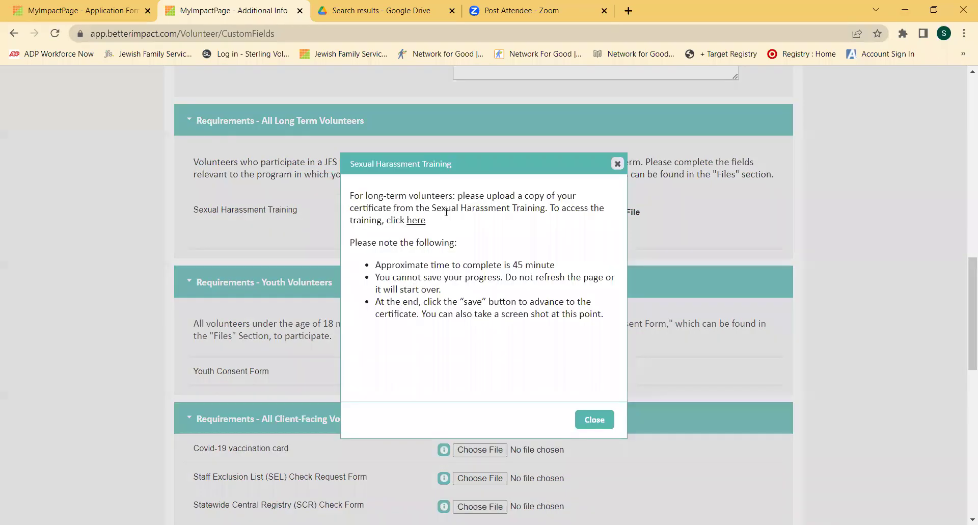
left_click(416, 223)
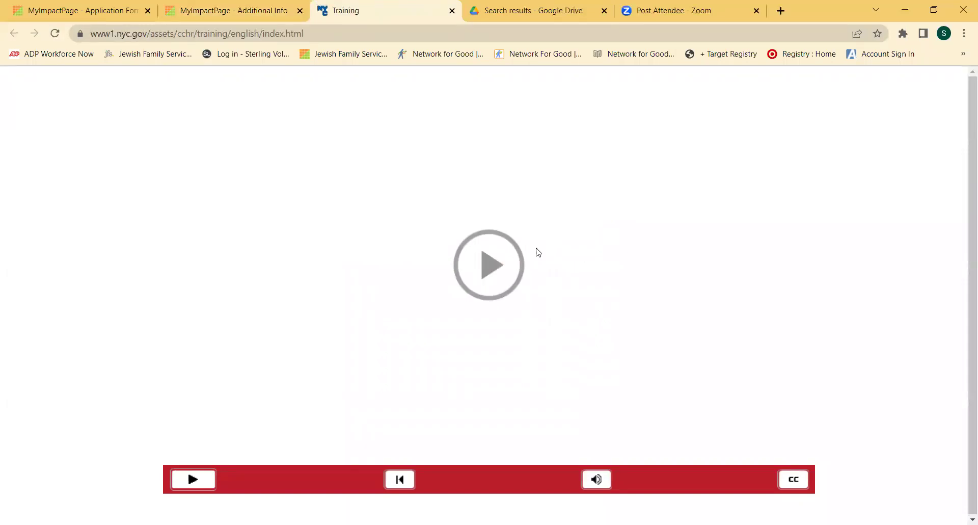
Return to Additional Info and view the file selection for the Sexual Harassment Training certificate without choosing a file
left_click(188, 4)
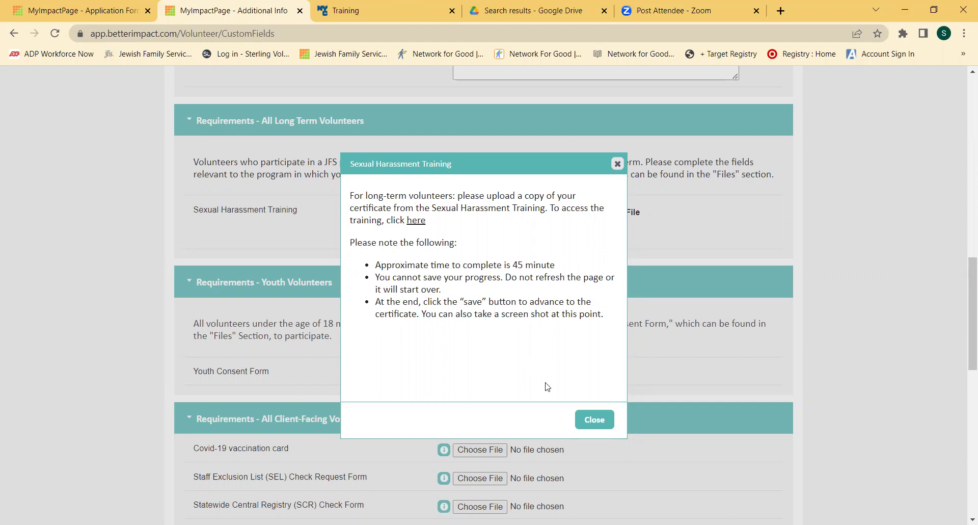
left_click(591, 421)
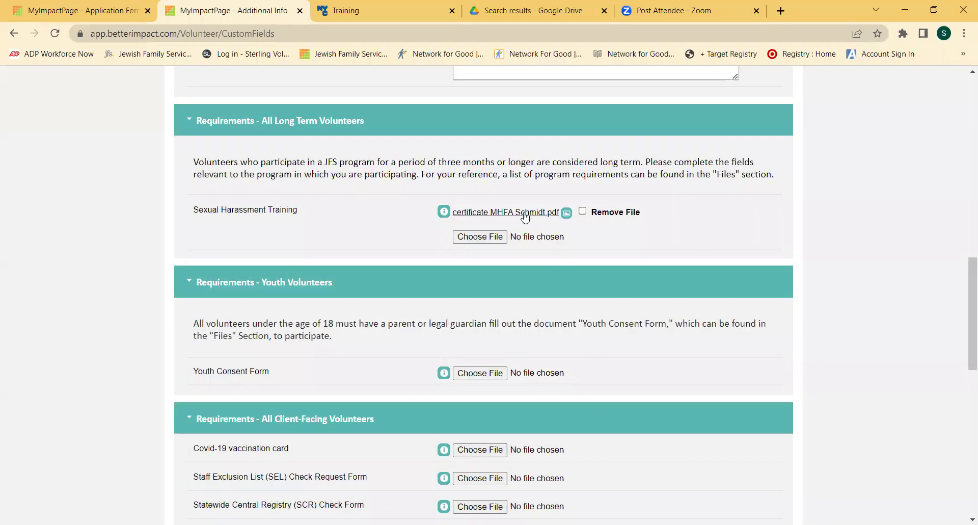
left_click(486, 238)
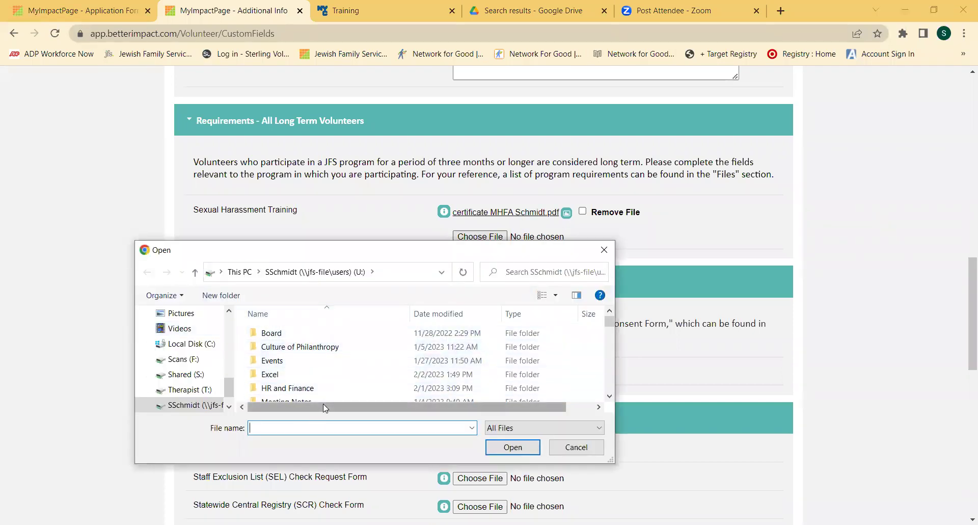
left_click(604, 250)
Look over the youth, client-facing and driving requirements, and open the explanation of the Statewide Central Registry (SCR) Check Form
scroll(688, 357, "down", 15)
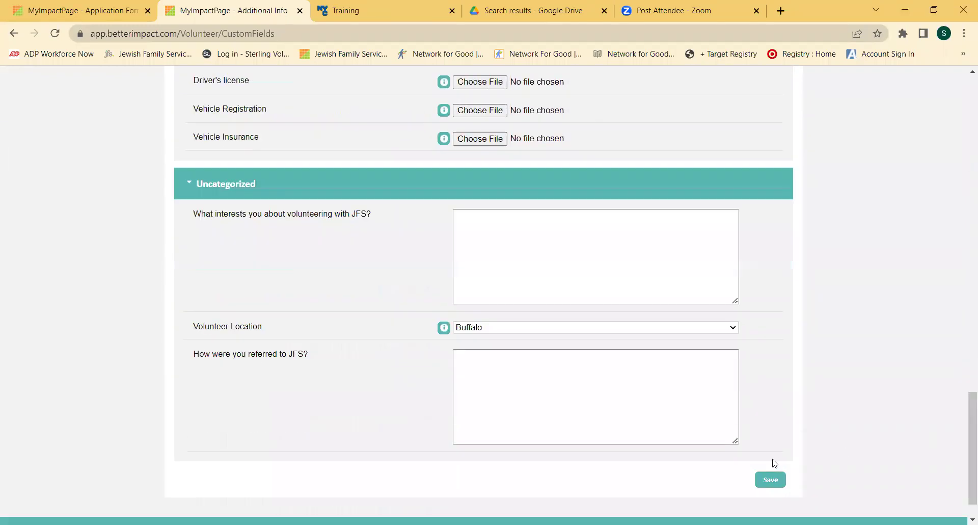
scroll(963, 433, "up", 6)
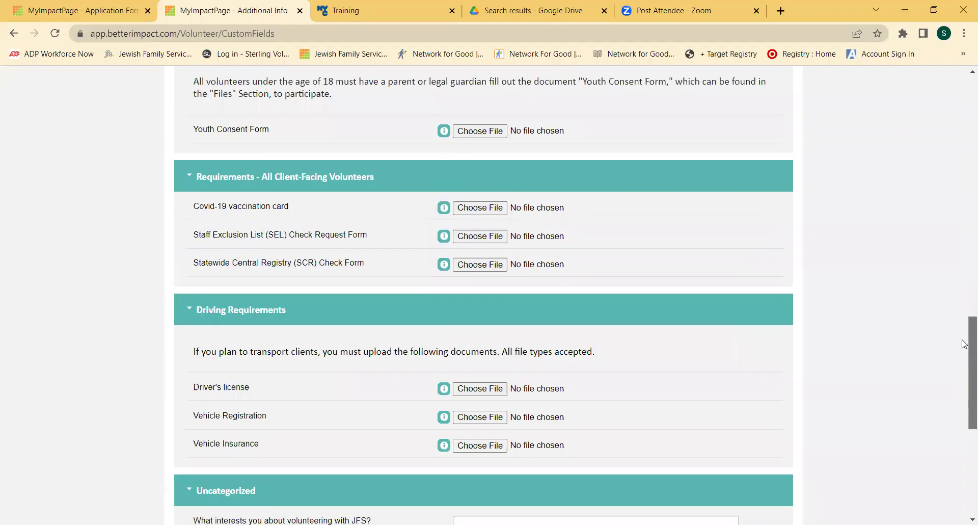
scroll(968, 340, "up", 4)
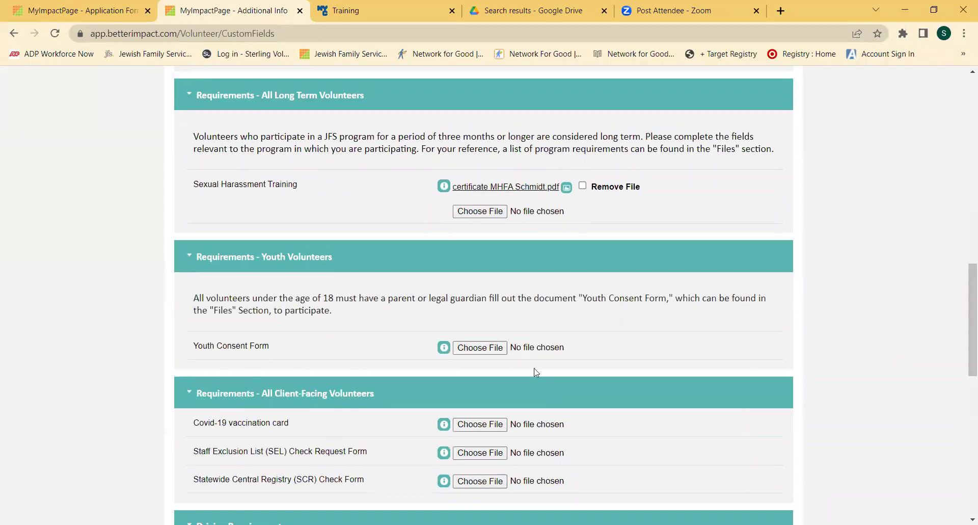
scroll(536, 372, "down", 1)
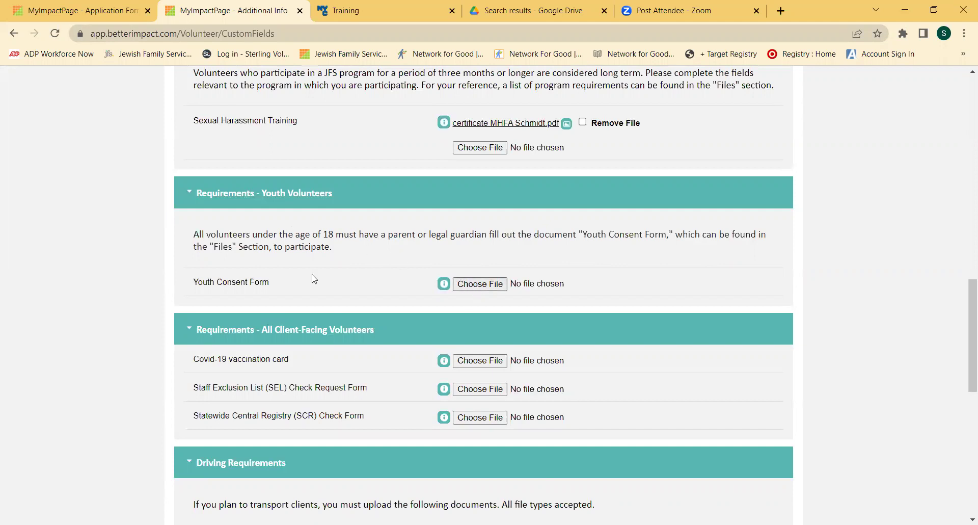
scroll(312, 278, "down", 3)
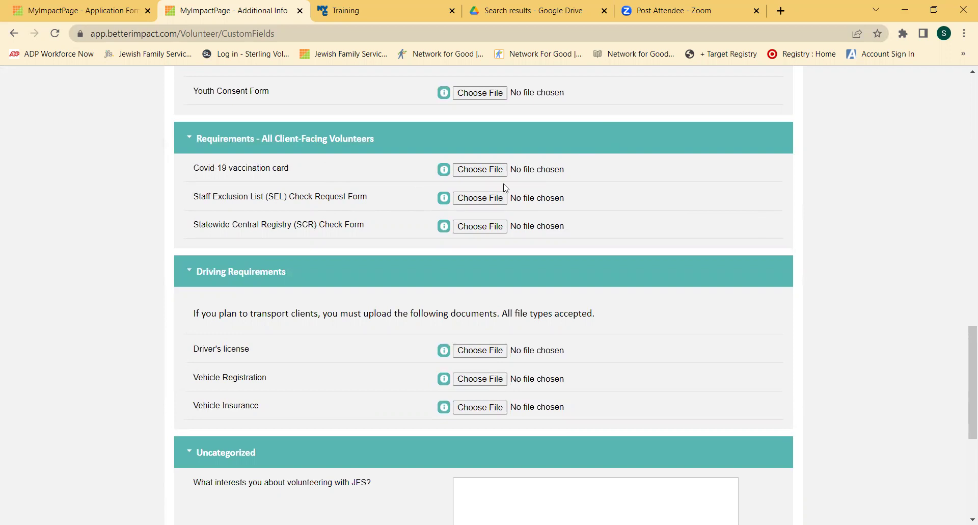
left_click(444, 225)
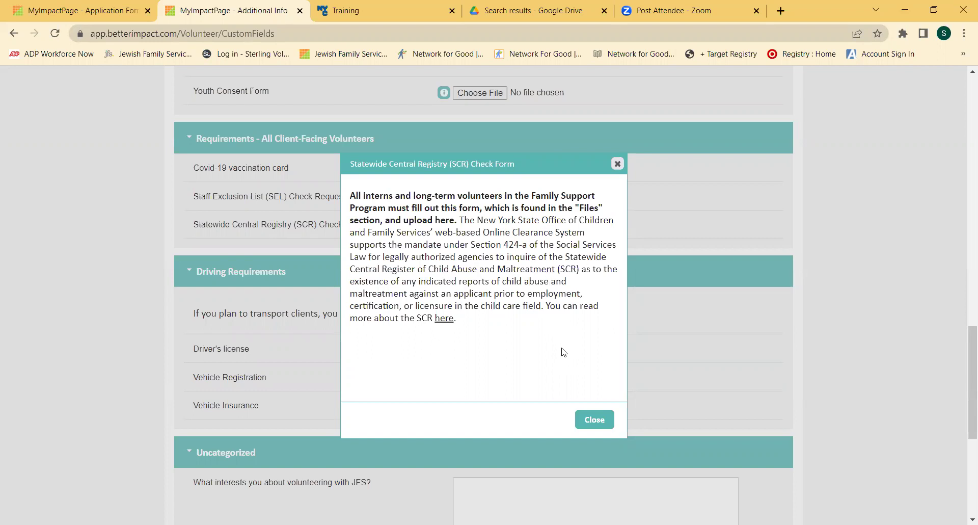
Close the Statewide Central Registry (SCR) Check Form explanation and open the profile's Files page
left_click(594, 421)
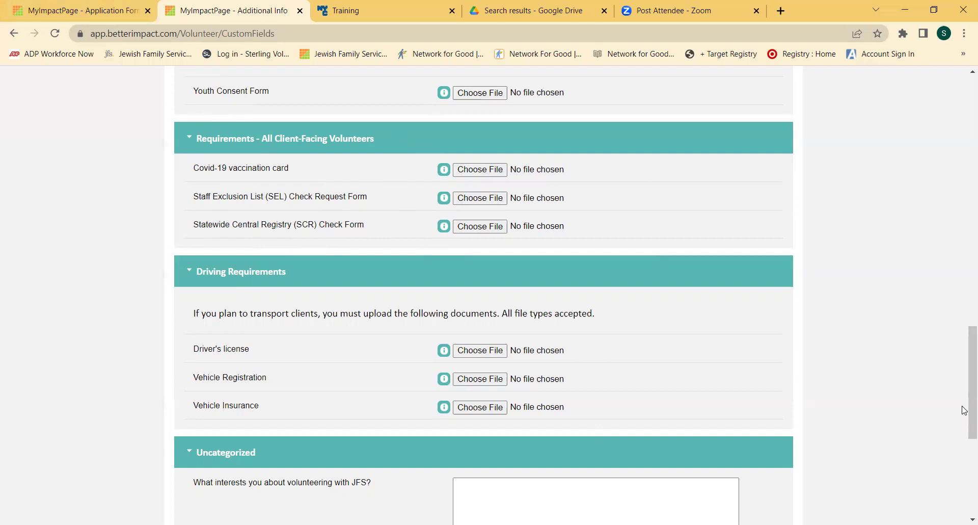
left_click_drag(965, 410, 964, 76)
mouse_move(753, 178)
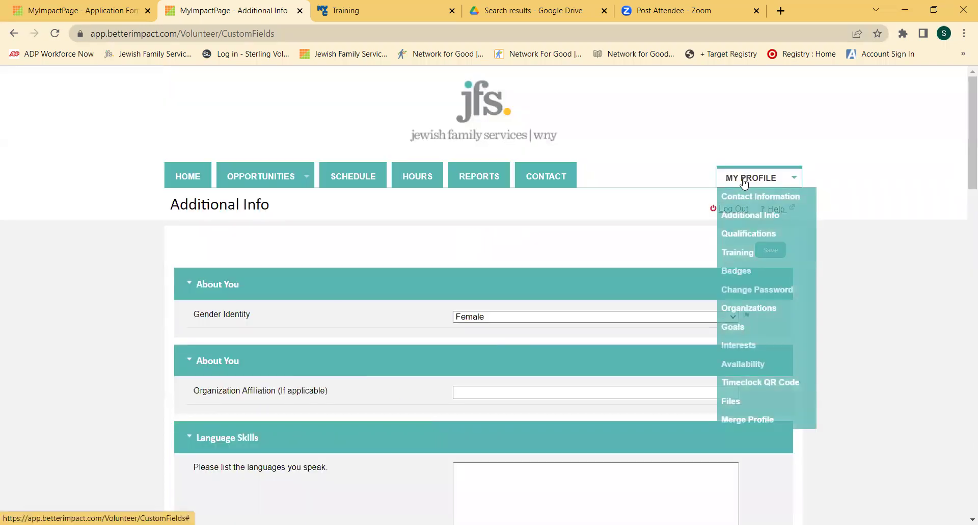
left_click(736, 403)
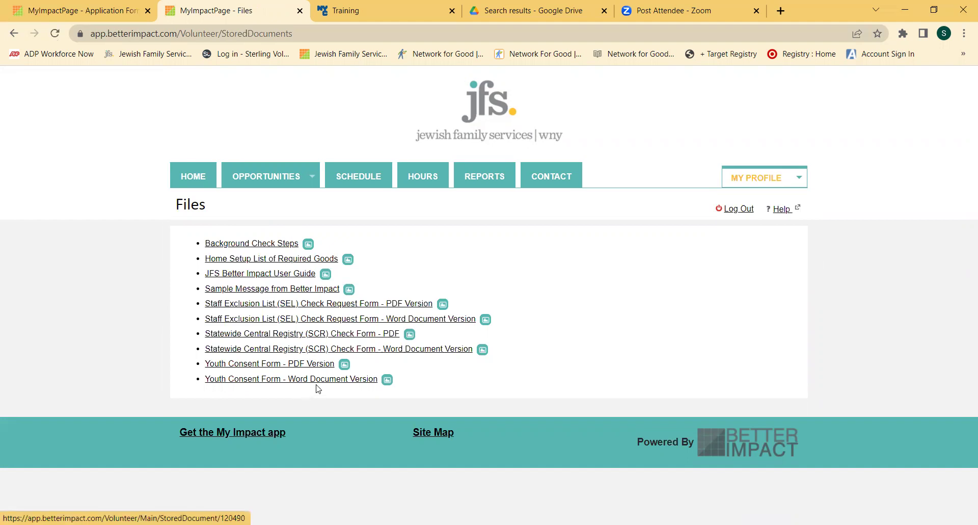
Download the PDF version of the Youth Consent Form and preview it, checking the viewer's download and print options before closing it
left_click(307, 365)
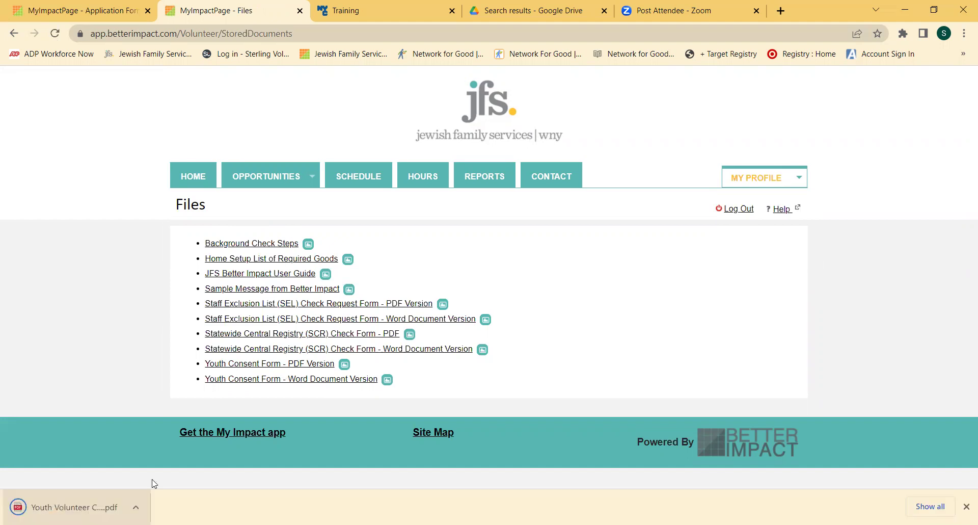
left_click(344, 365)
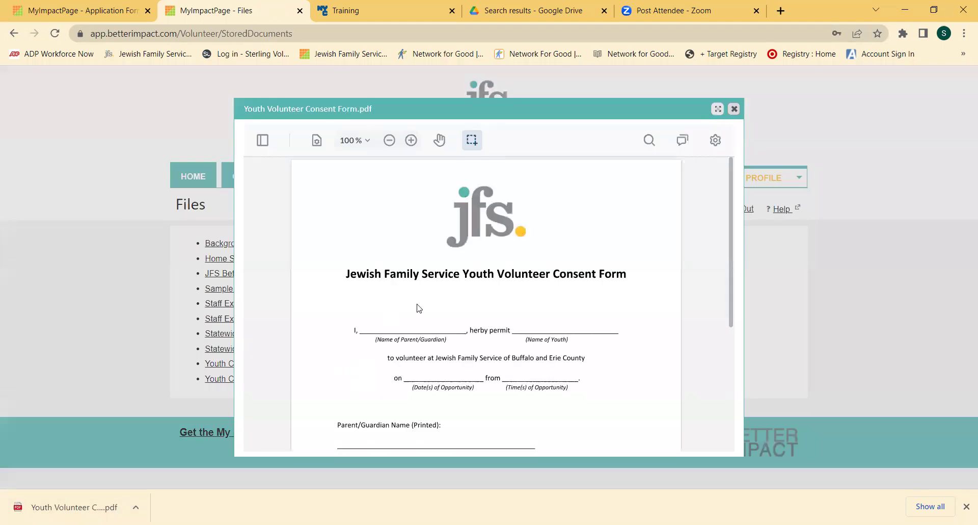
left_click(717, 141)
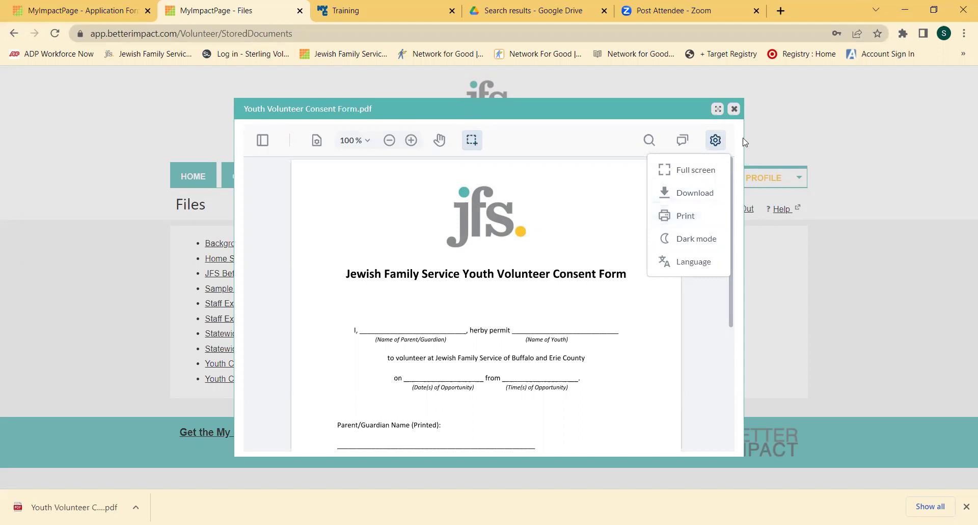
left_click(734, 108)
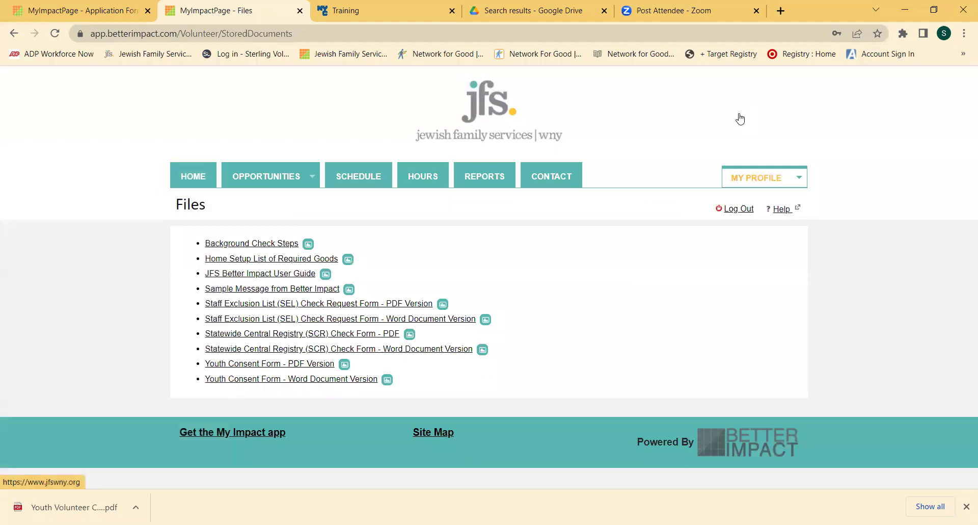
Return to Additional Info and look over the remaining client-facing, driving and uncategorized fields through to the end of the page
left_click(762, 177)
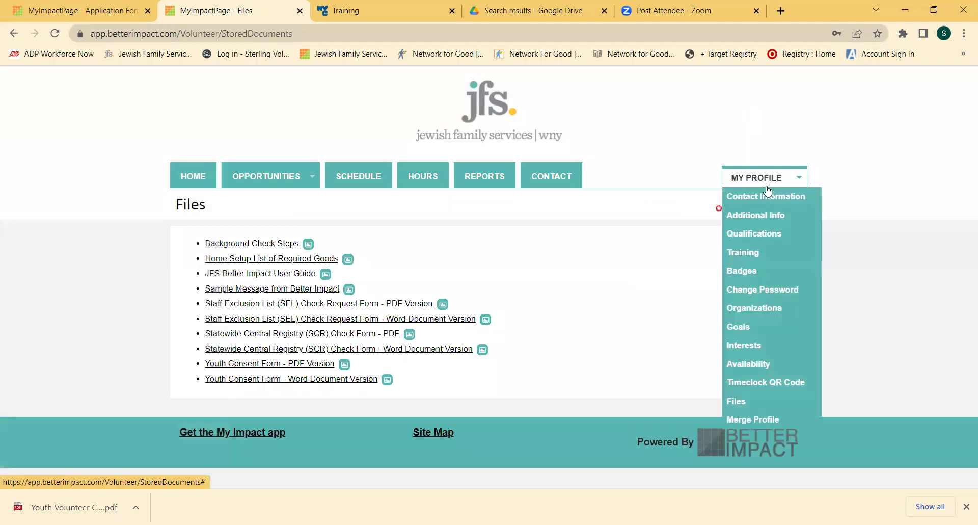
left_click(753, 215)
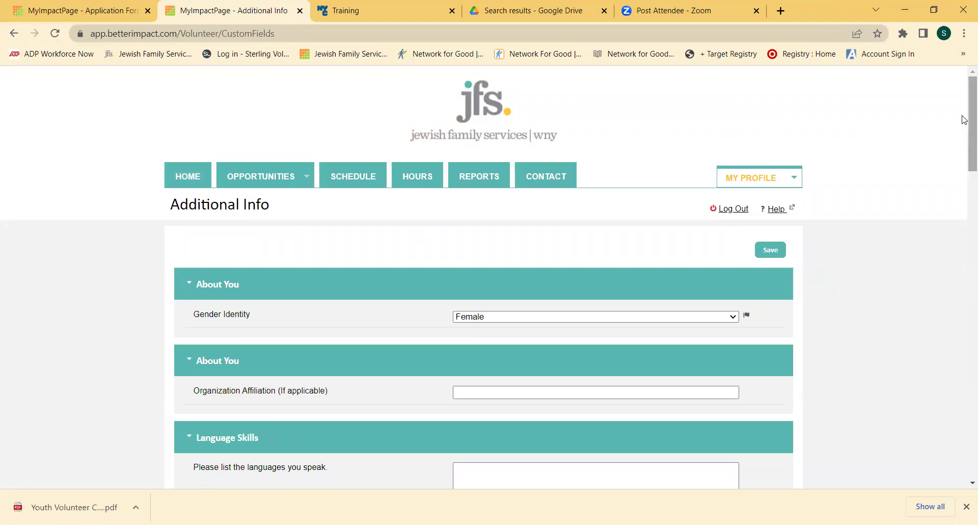
scroll(965, 476, "down", 10)
scroll(964, 476, "down", 10)
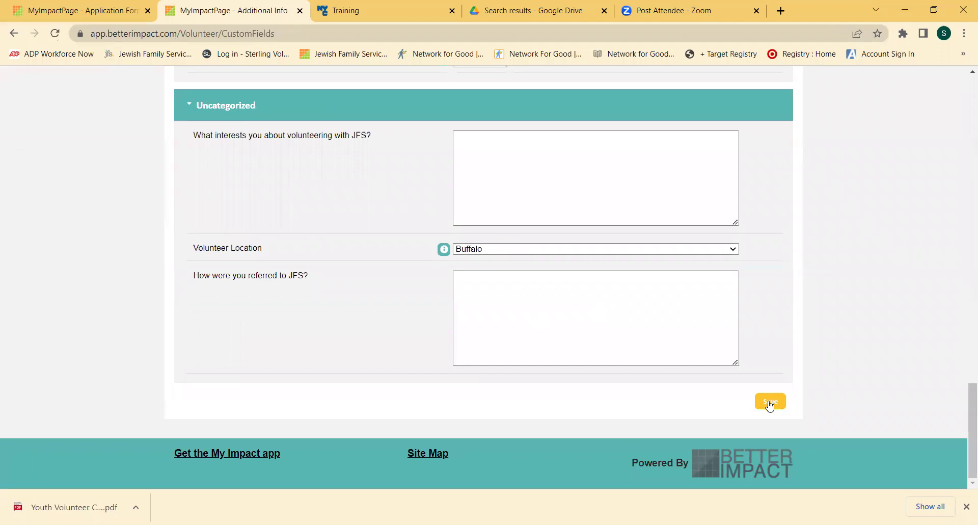
scroll(731, 347, "up", 6)
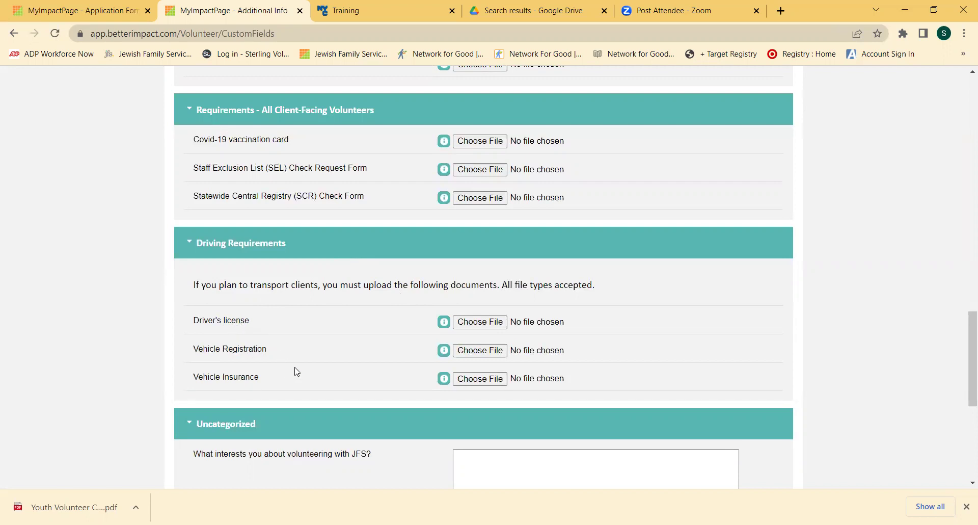
scroll(294, 369, "down", 1)
scroll(294, 360, "down", 4)
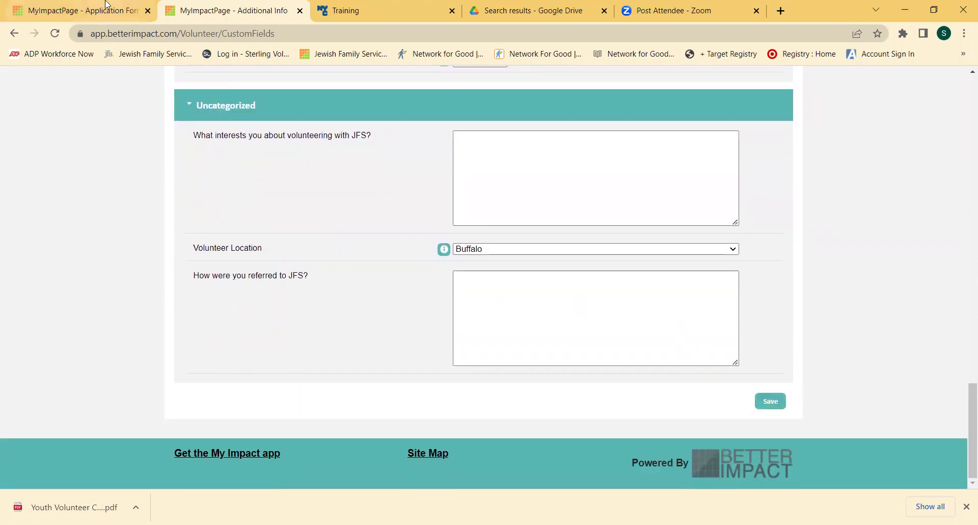
scroll(962, 189, "up", 20)
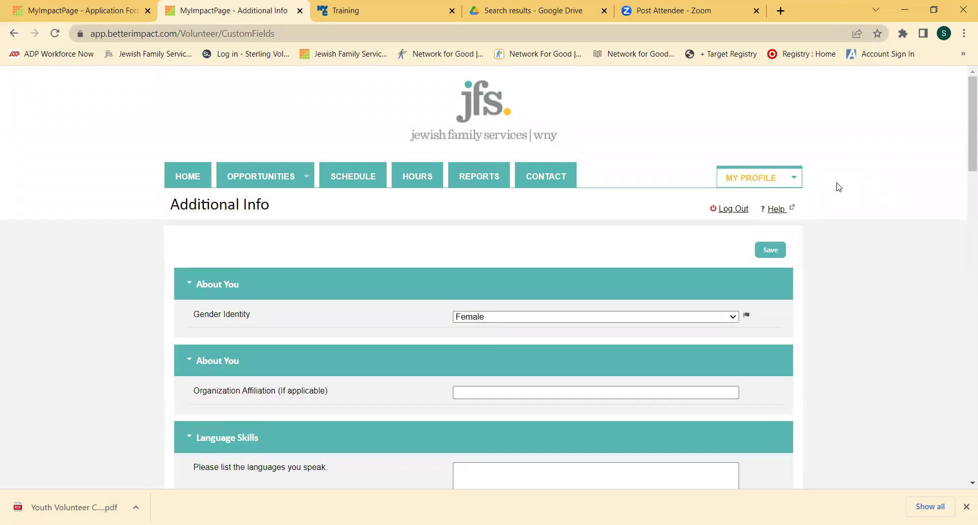
Return to the profile's Files page, download the Background Check Steps document, and open the PDF
mouse_move(965, 145)
left_mouse_down()
mouse_move(967, 352)
mouse_move(955, 245)
mouse_move(963, 142)
left_mouse_up()
mouse_move(771, 159)
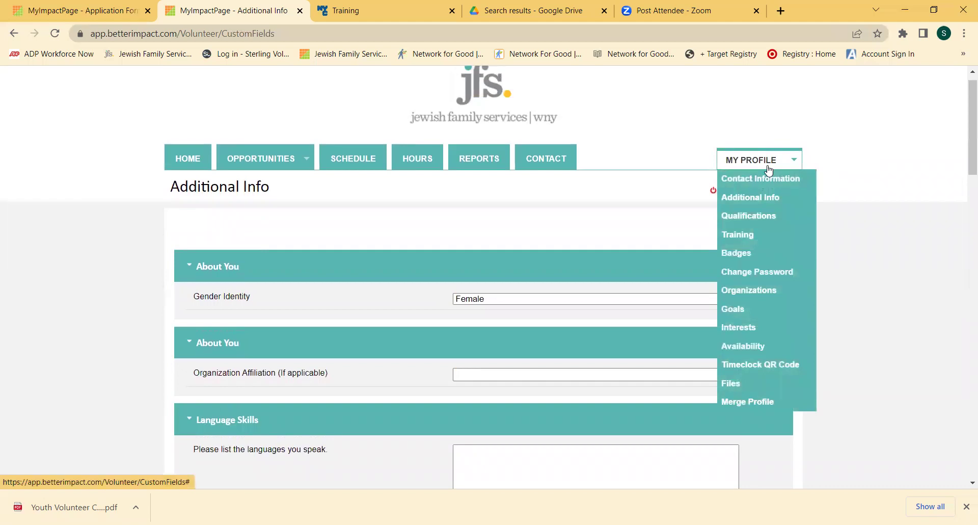
left_click(737, 383)
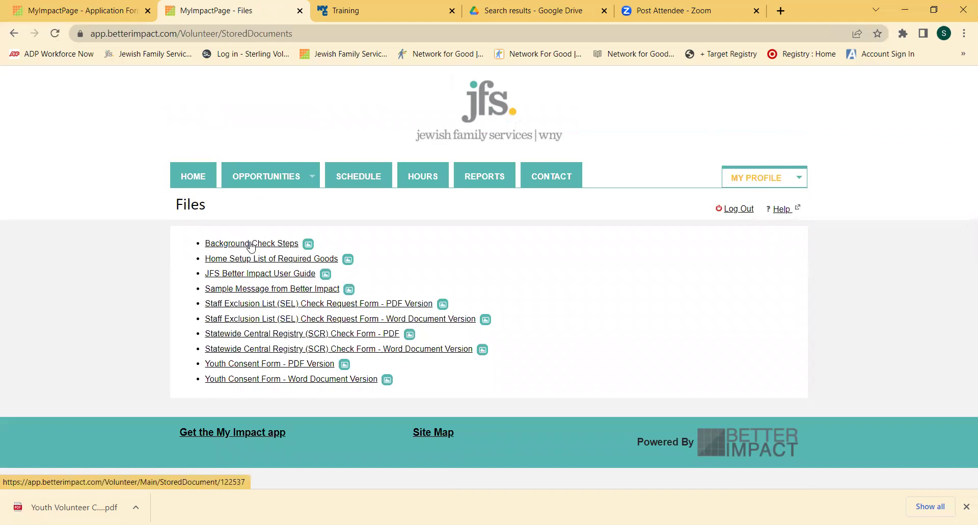
left_click(249, 249)
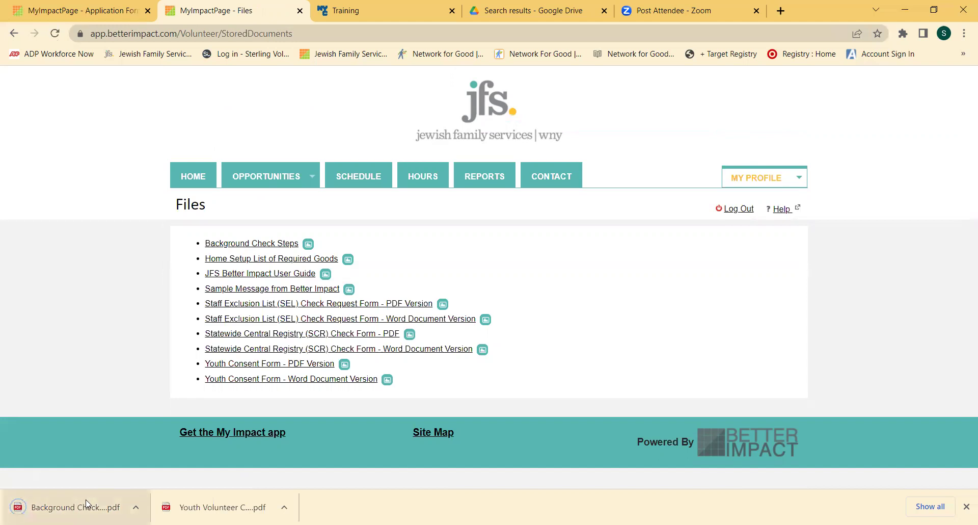
left_click(87, 504)
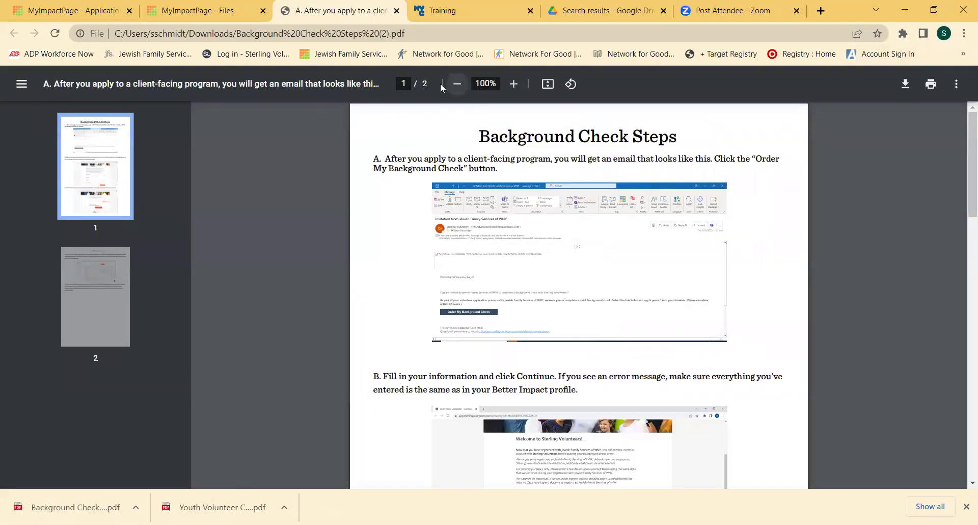
Enlarge the Background Check Steps PDF to 150% and read steps A through D and the closing instructions
left_click(513, 84)
left_click(514, 85)
left_click(514, 84)
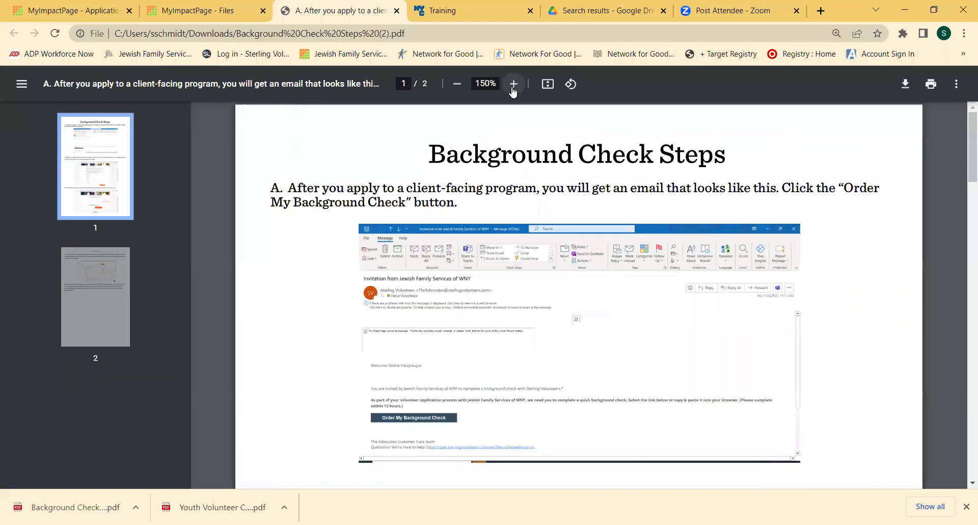
scroll(841, 179, "down", 1)
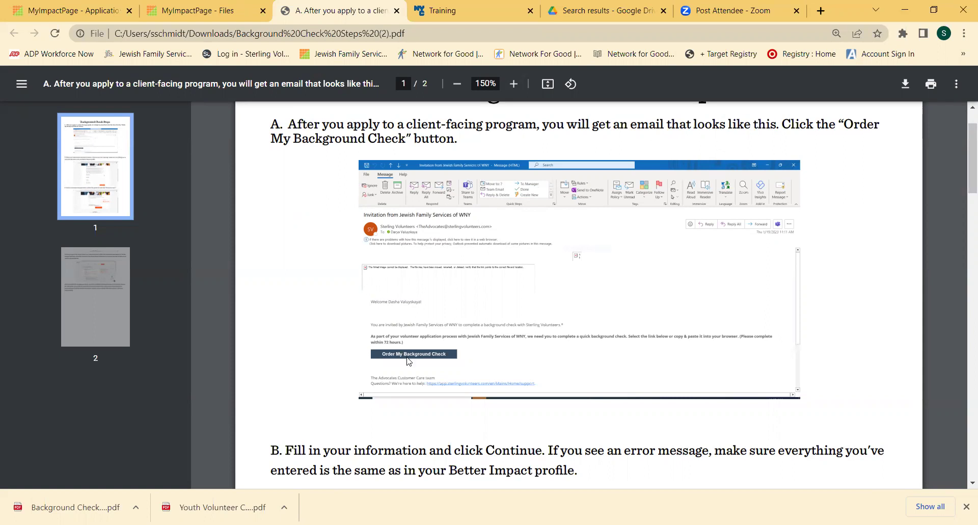
scroll(407, 361, "down", 6)
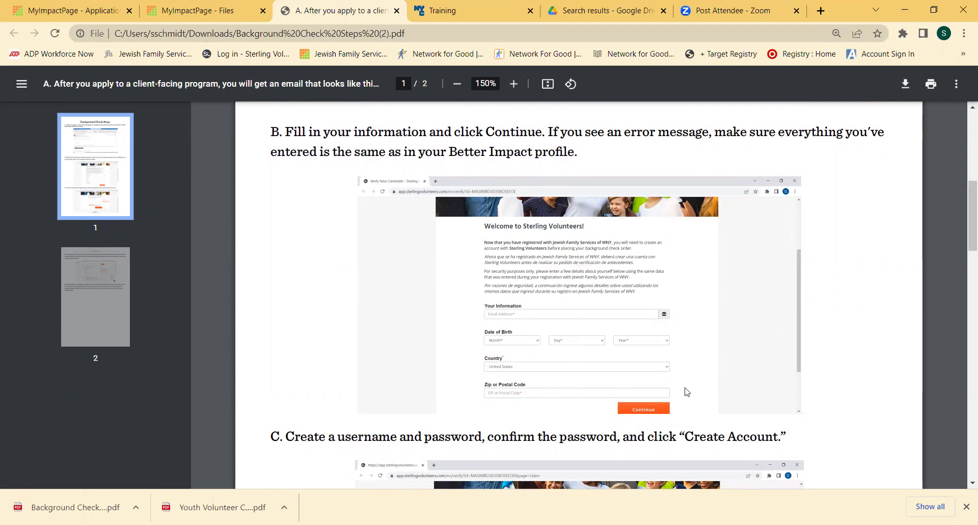
scroll(687, 392, "down", 6)
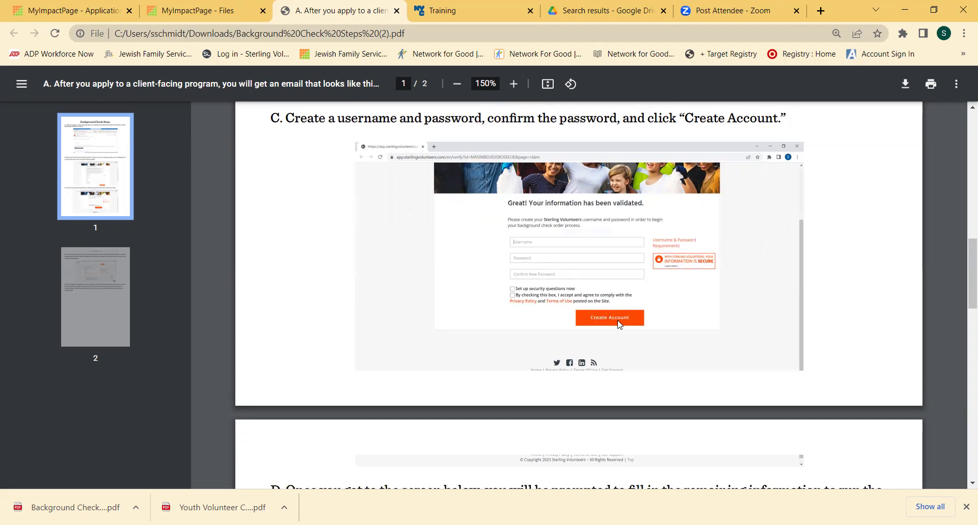
scroll(620, 325, "down", 6)
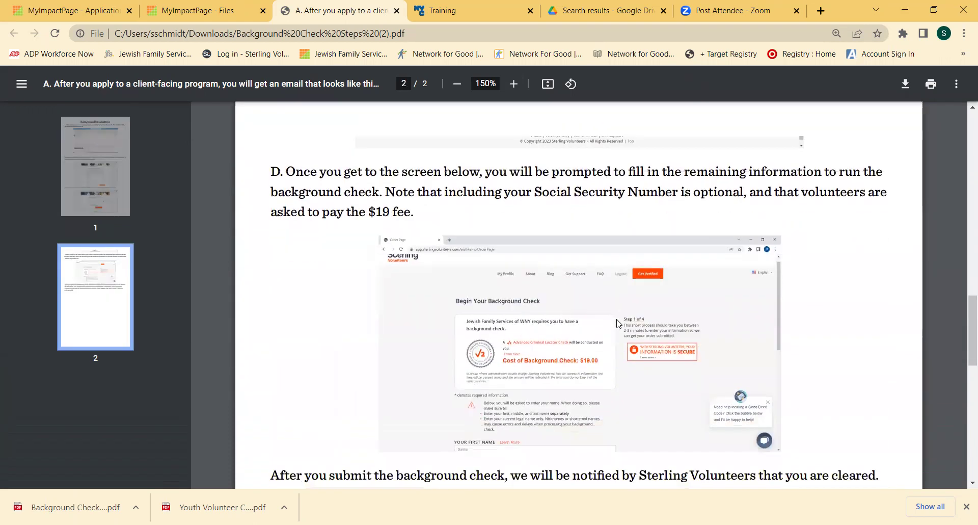
scroll(618, 323, "down", 1)
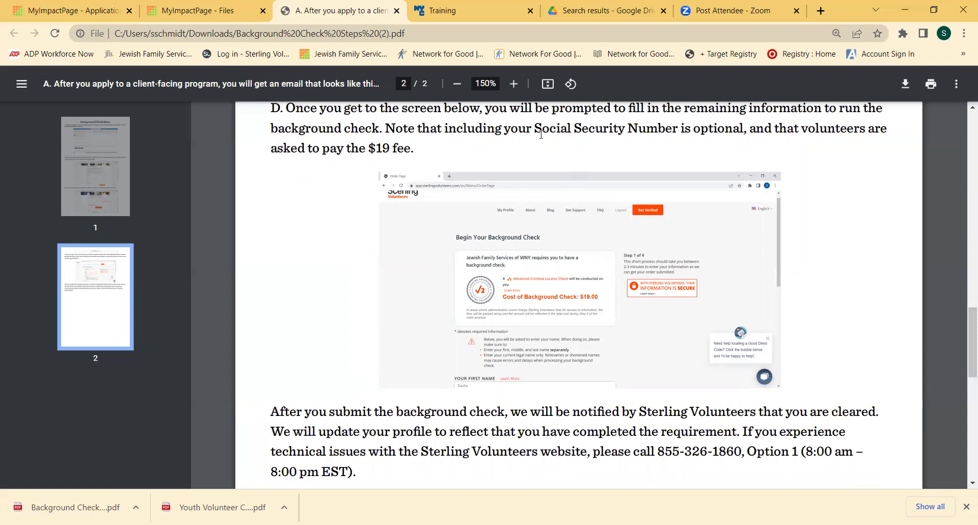
scroll(541, 134, "down", 1)
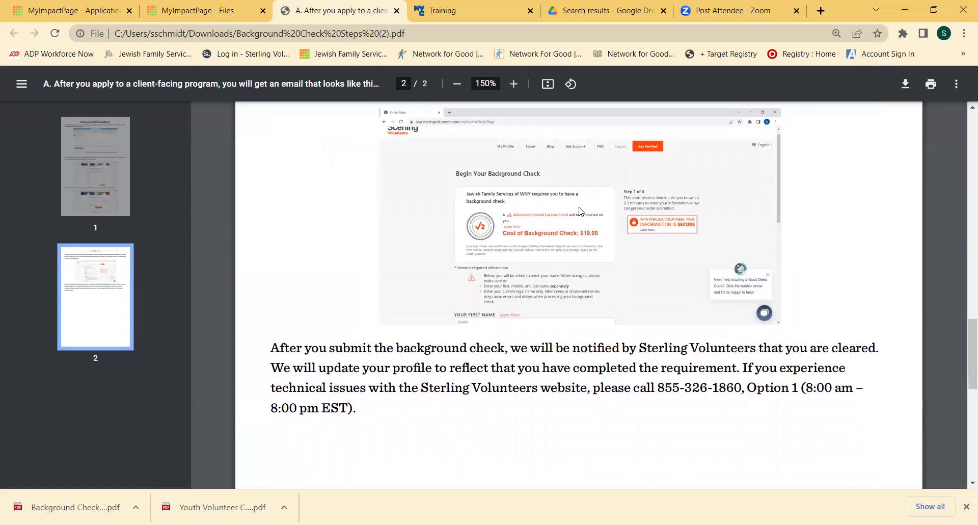
scroll(624, 259, "up", 1)
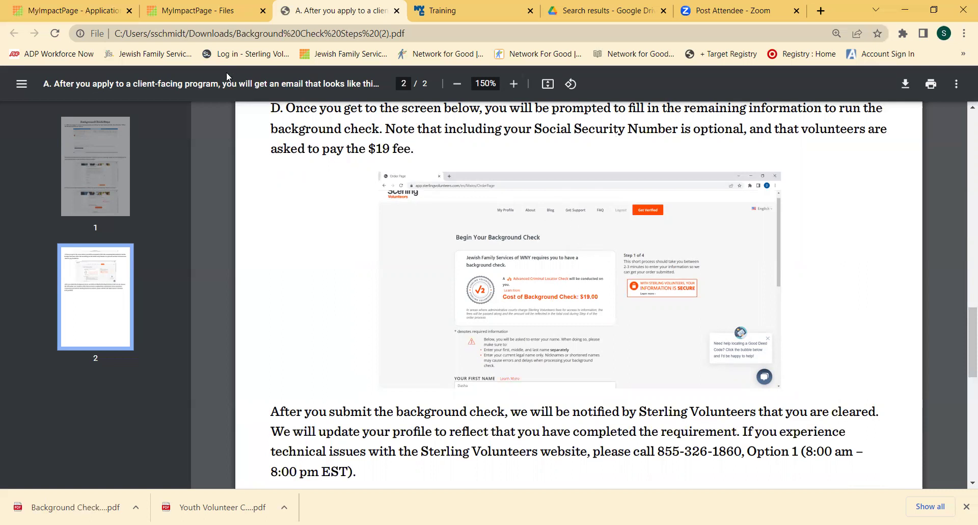
Return to MyImpactPage and look over the Schedule page with its assigned activities and monthly calendar
left_click(196, 4)
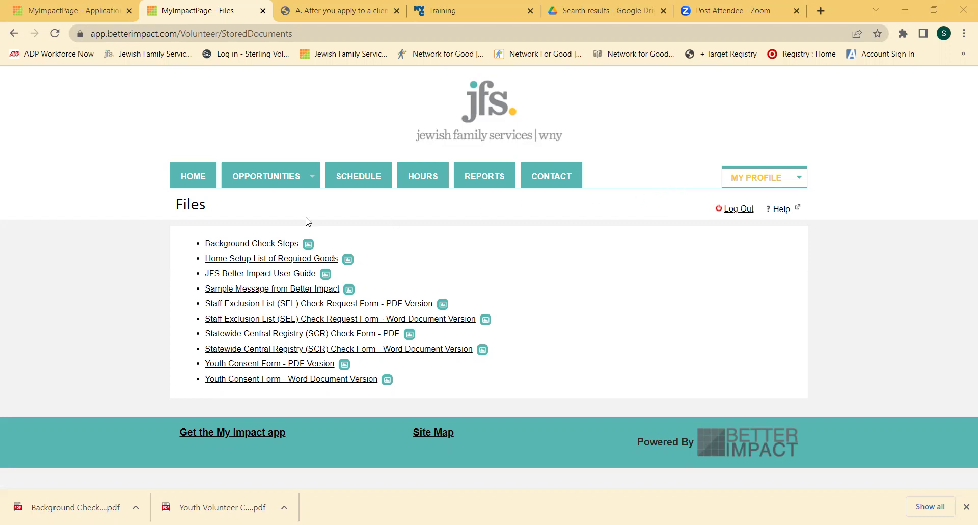
left_click(357, 177)
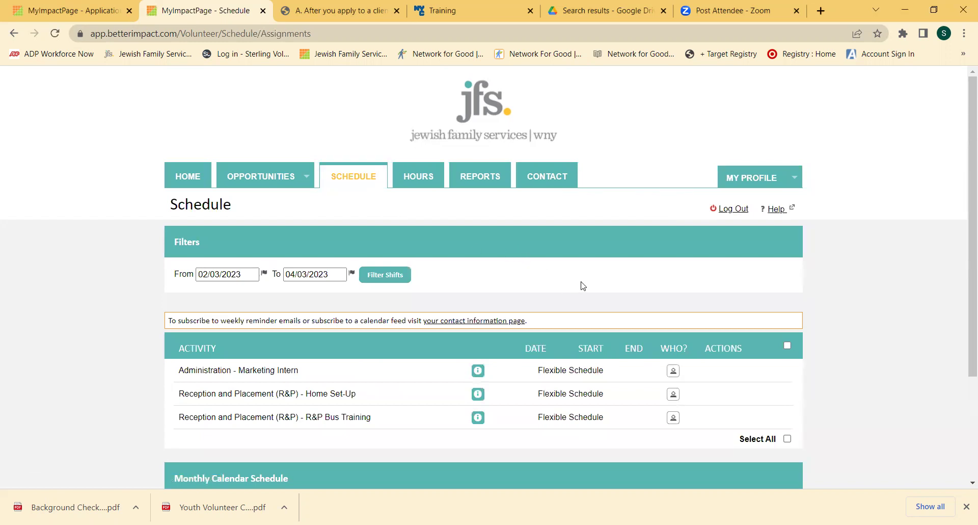
scroll(584, 285, "down", 3)
scroll(428, 288, "up", 3)
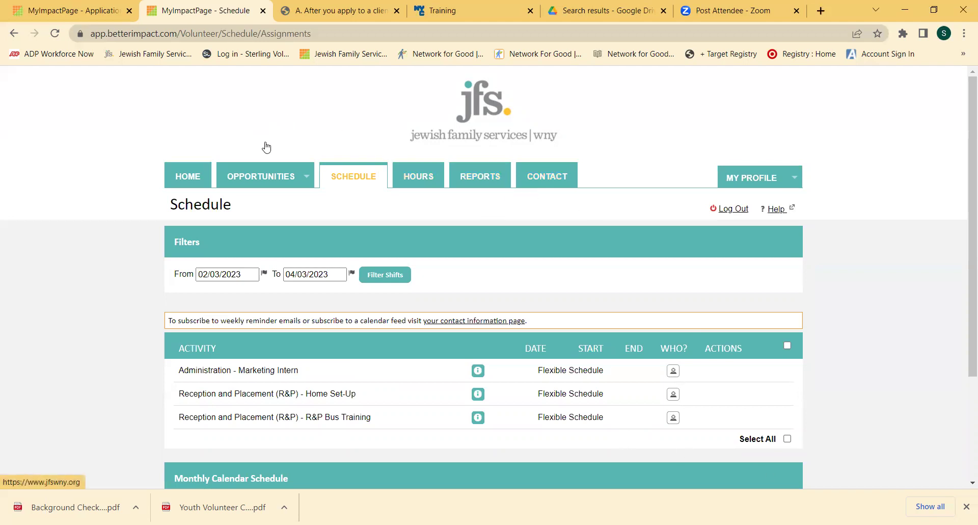
Open the Opportunity List, review its activities, and apply the filters with Group by category turned off
mouse_move(263, 179)
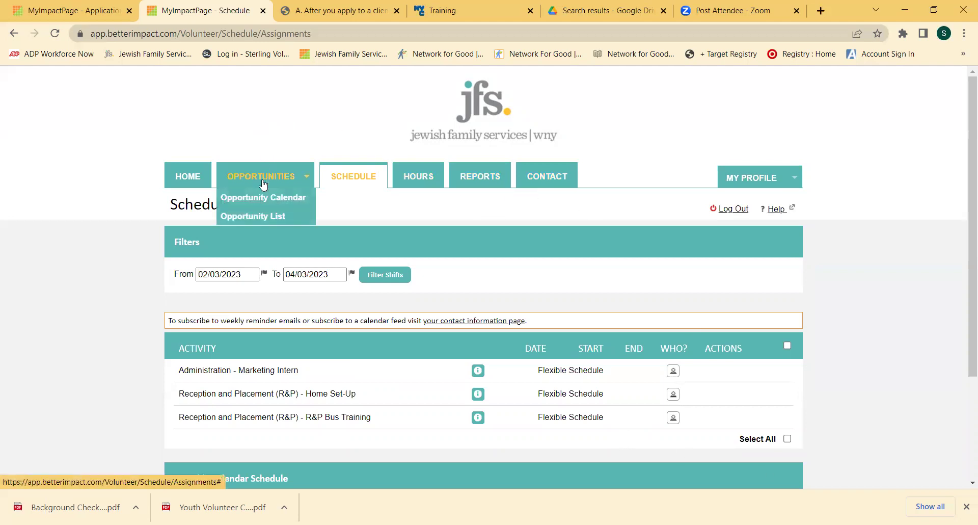
left_click(283, 217)
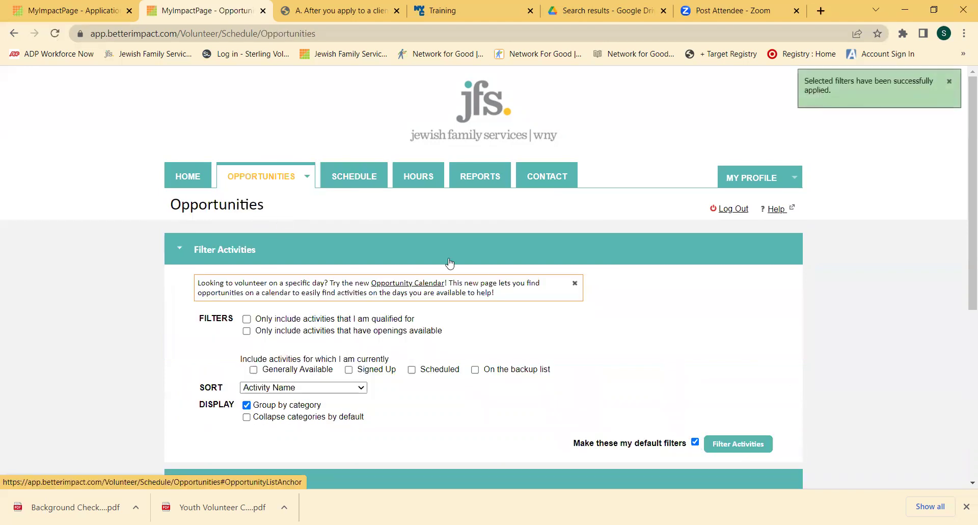
scroll(450, 264, "down", 4)
scroll(493, 282, "down", 2)
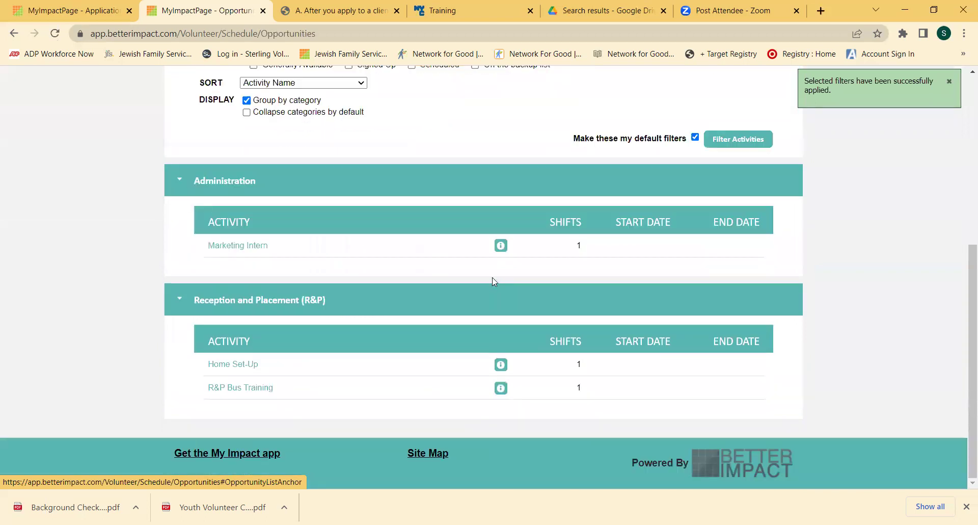
scroll(492, 278, "up", 3)
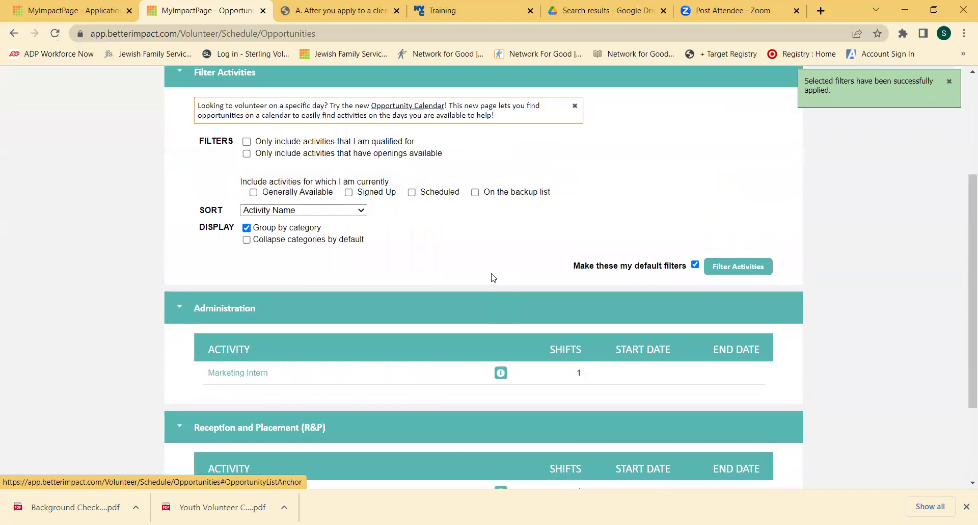
left_click(246, 228)
left_click(735, 258)
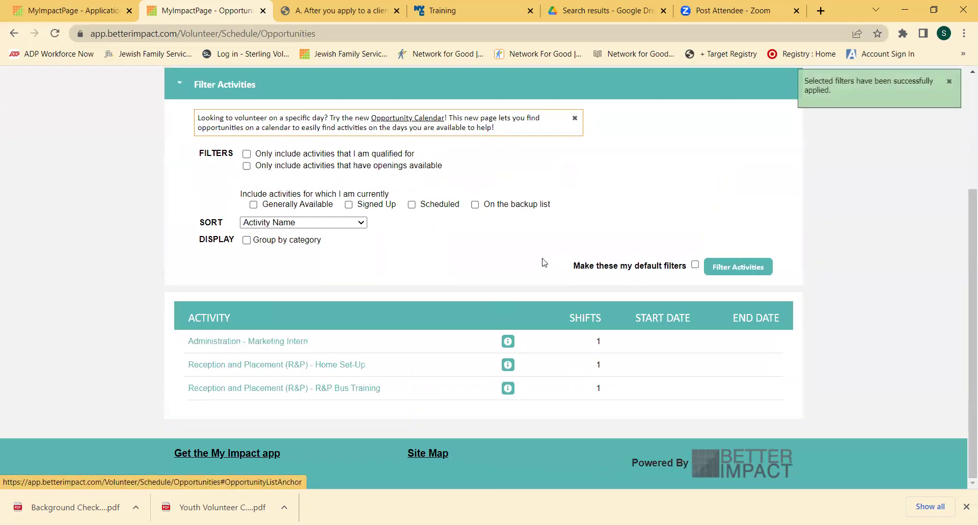
Reload the Opportunity List and review the activities grouped under each category
scroll(653, 157, "up", 3)
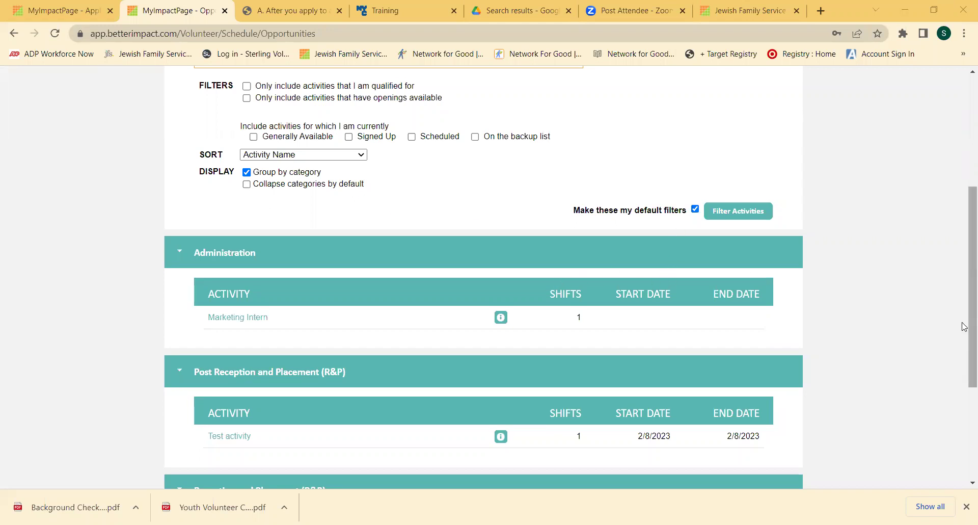
scroll(685, 159, "up", 5)
left_click(263, 168)
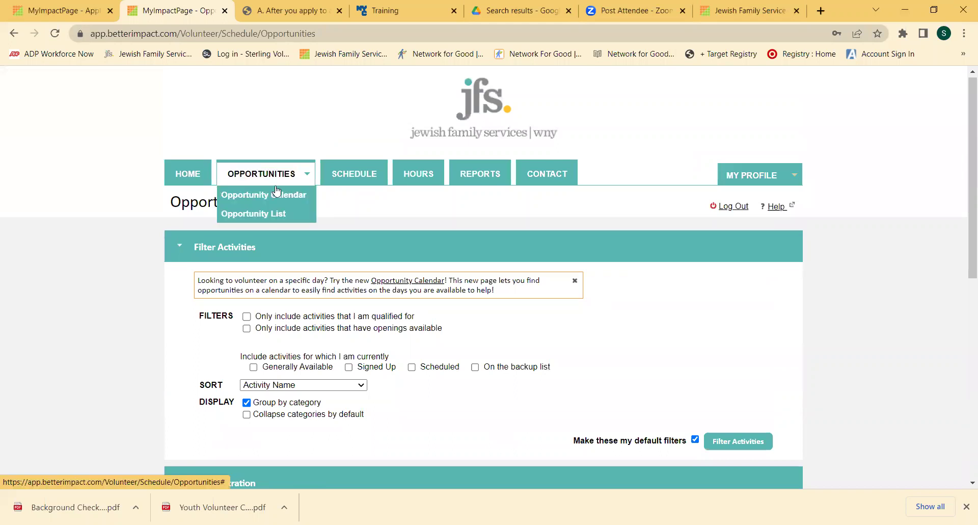
left_click(283, 212)
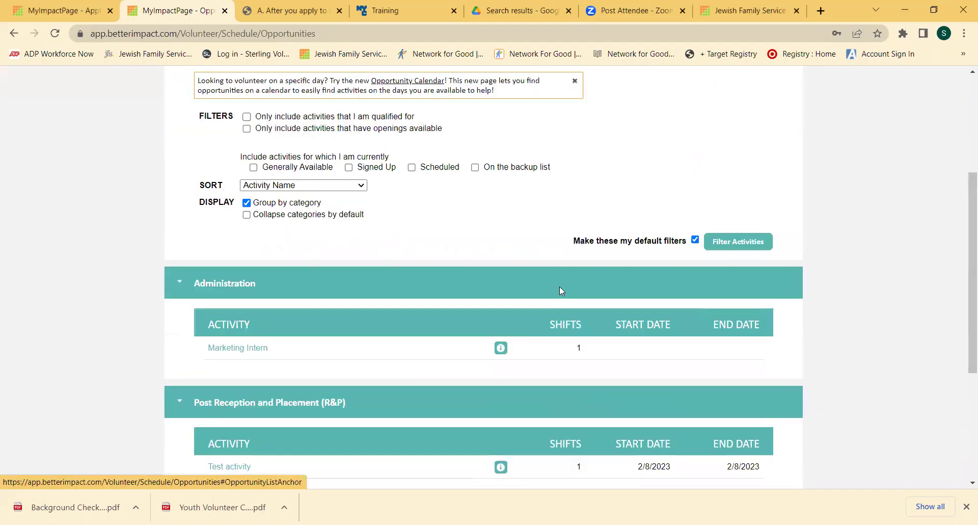
scroll(559, 287, "down", 1)
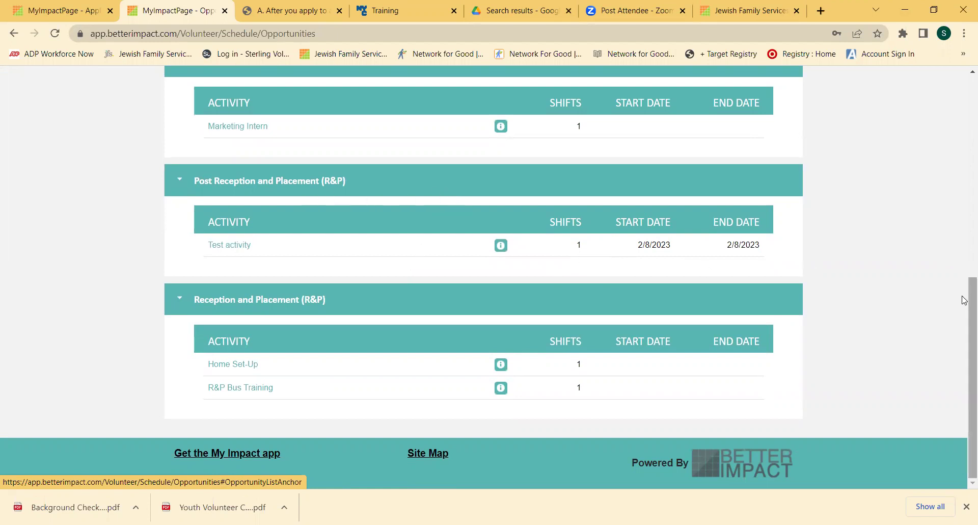
left_click_drag(964, 293, 965, 242)
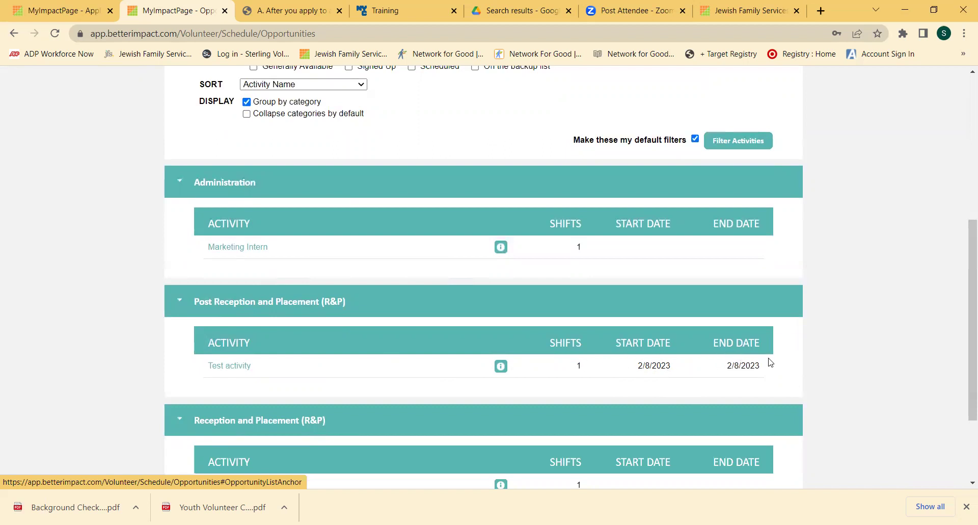
View the description and status information for the Post Reception and Placement (R&P) Test activity, then close it
left_click(502, 367)
scroll(530, 241, "down", 3)
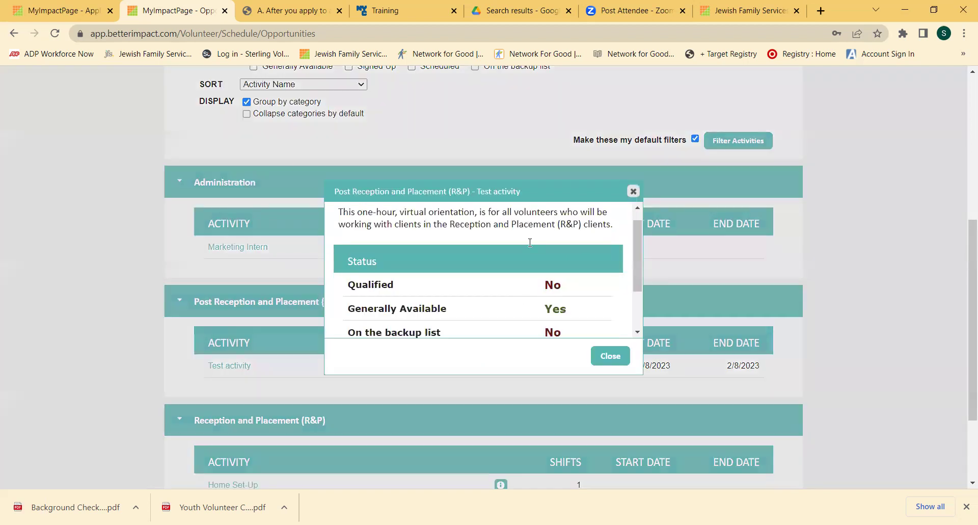
left_click_drag(632, 271, 642, 231)
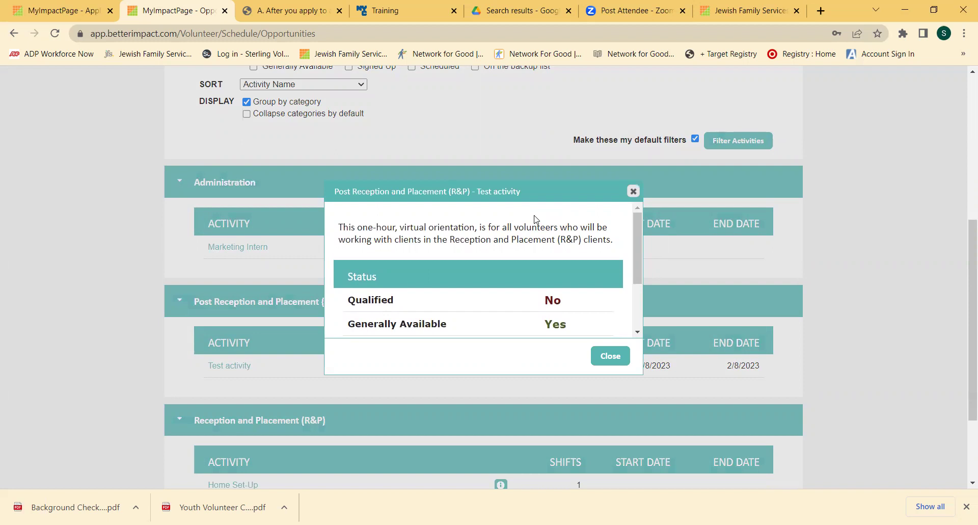
left_click(611, 355)
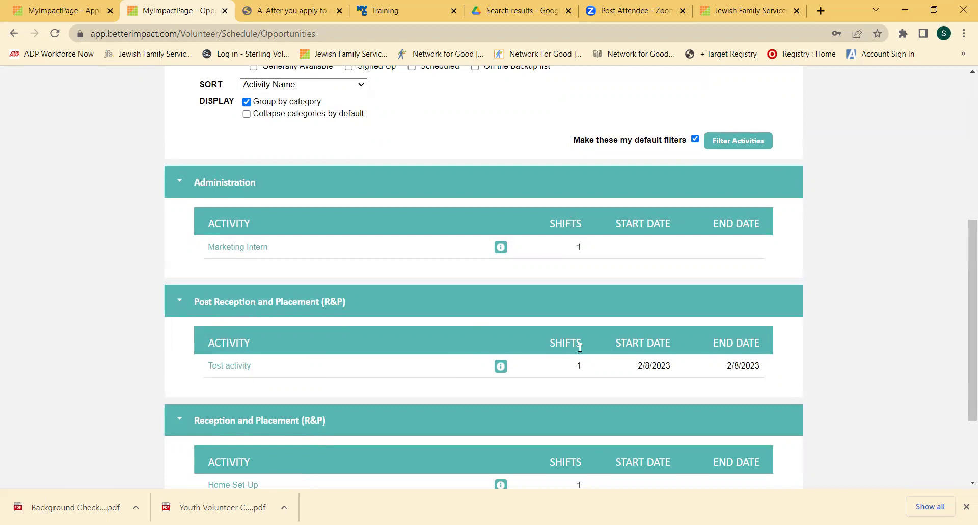
Open the Test activity's details page, review its qualifications, and sign up for the Wednesday, February 08, 2023 shift
left_click(243, 367)
scroll(241, 368, "down", 3)
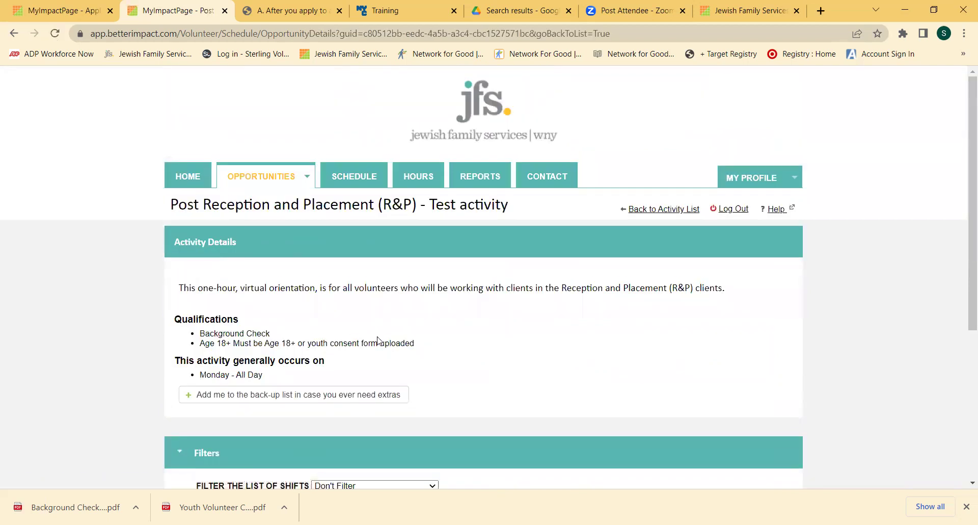
scroll(377, 340, "down", 1)
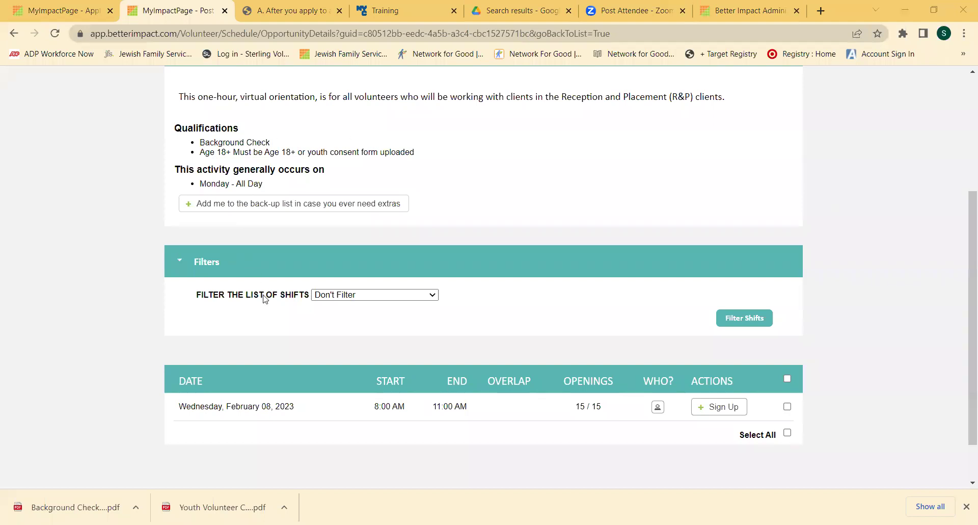
scroll(265, 316, "down", 2)
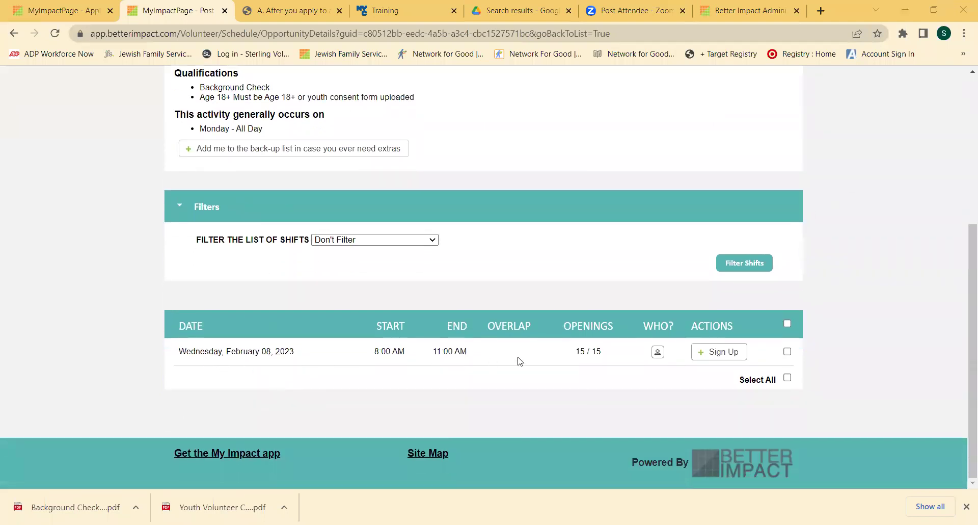
left_click(723, 356)
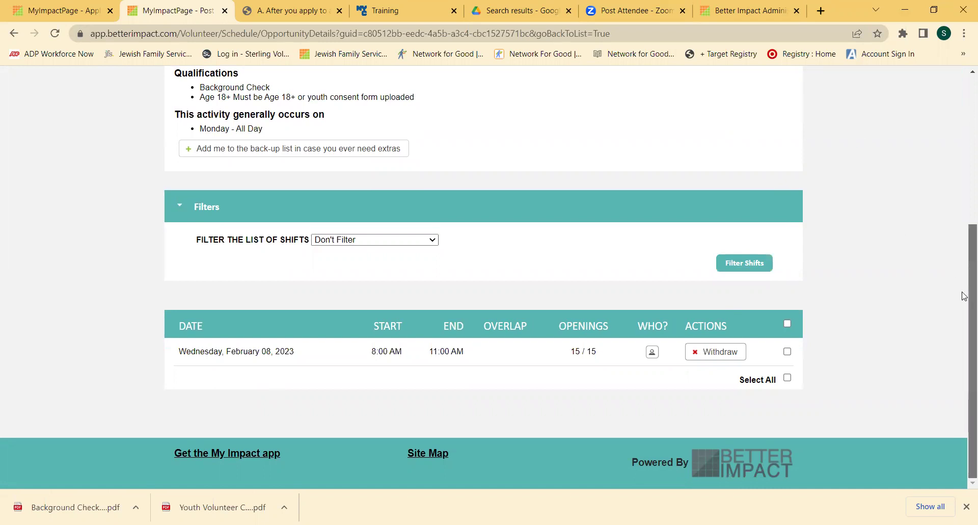
Recheck the Test activity's qualifications, and open the Schedule page to look over the assigned activities
scroll(964, 296, "up", 2)
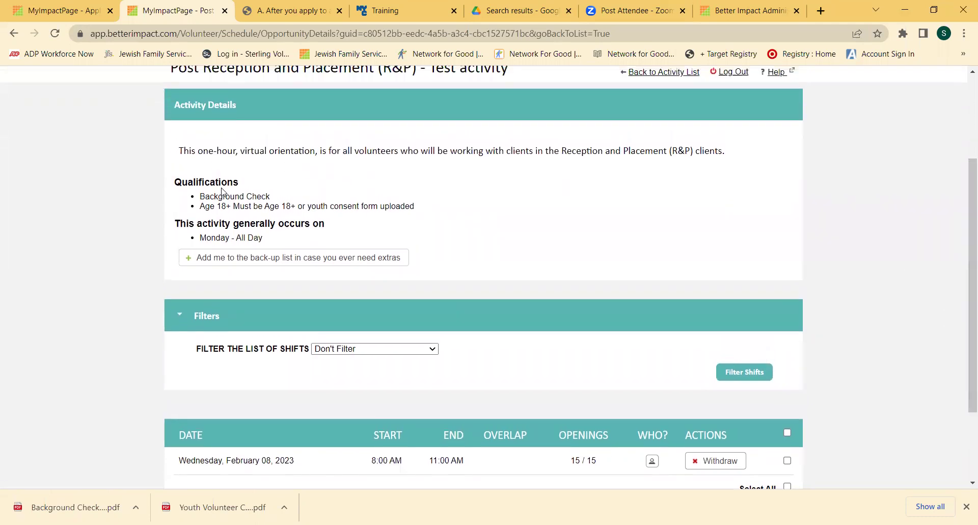
scroll(528, 377, "down", 1)
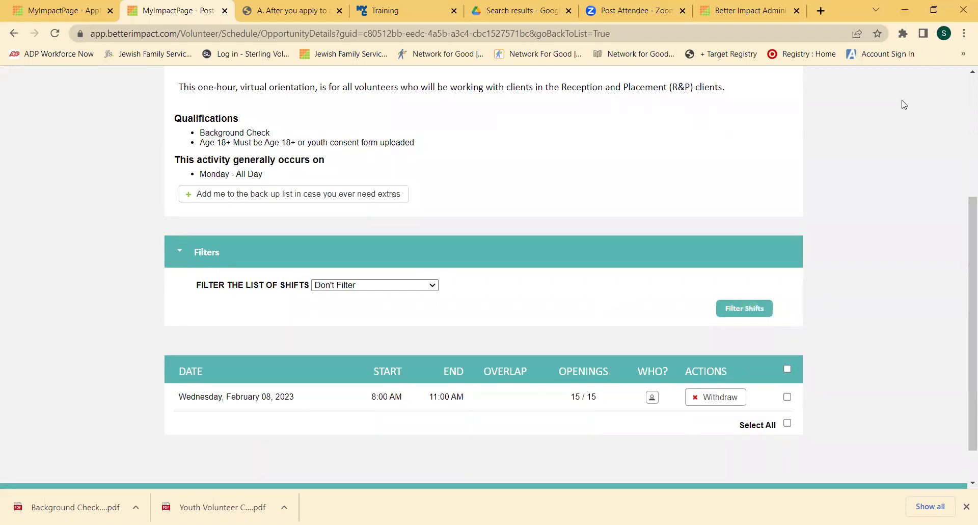
scroll(841, 184, "up", 4)
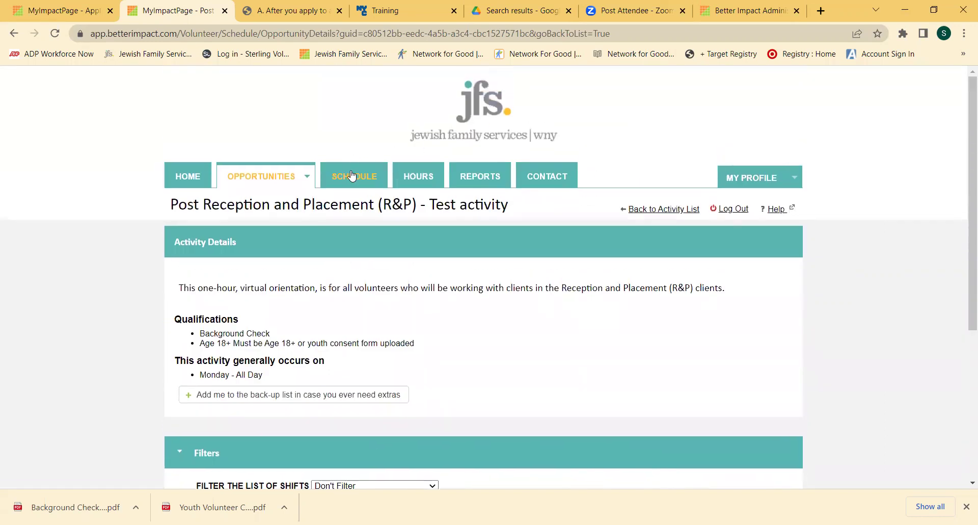
left_click(351, 176)
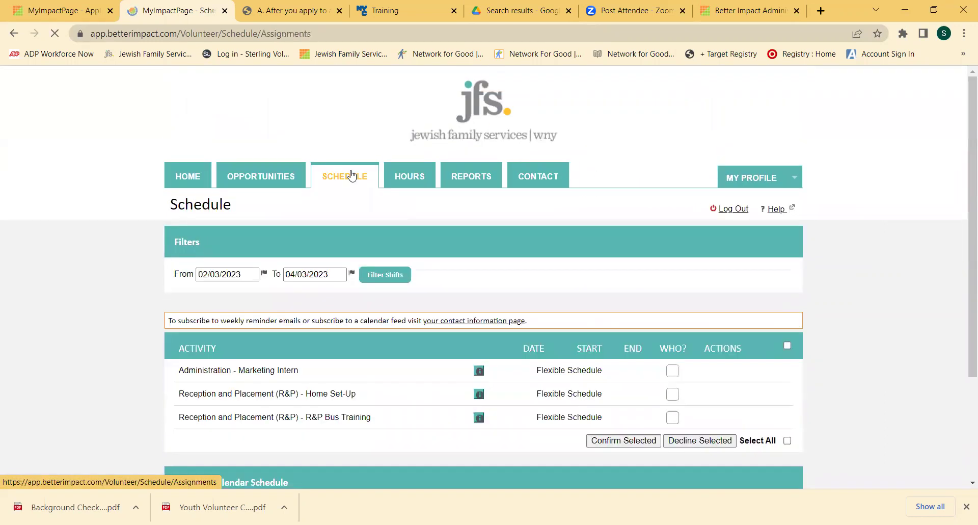
scroll(444, 299, "down", 1)
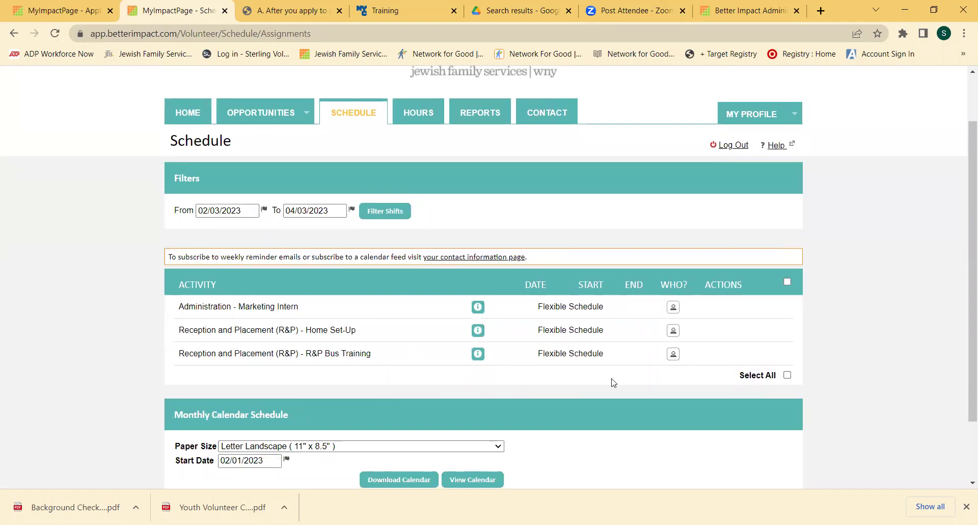
mouse_move(278, 122)
Open the Hours page and start a log entry for the Home Set-Up activity with 1 hour
scroll(578, 376, "up", 2)
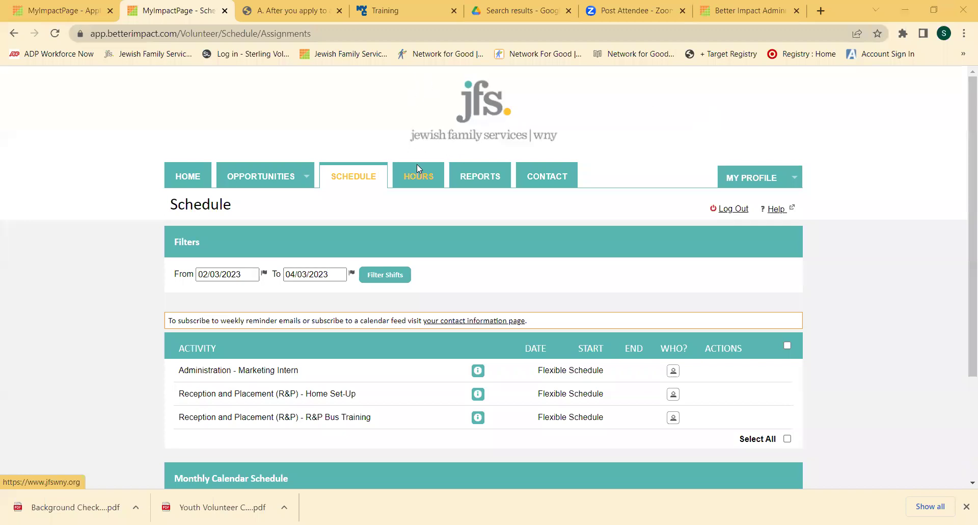
left_click(412, 183)
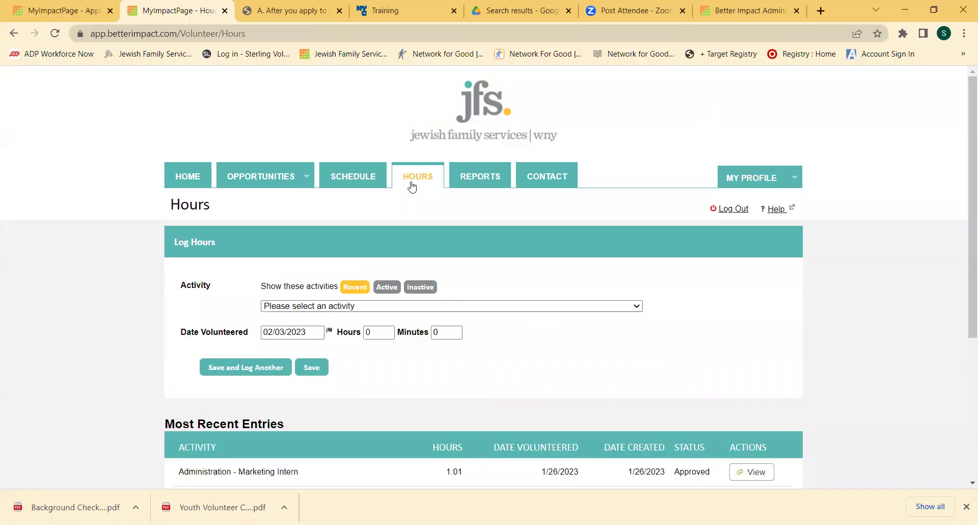
scroll(586, 290, "down", 1)
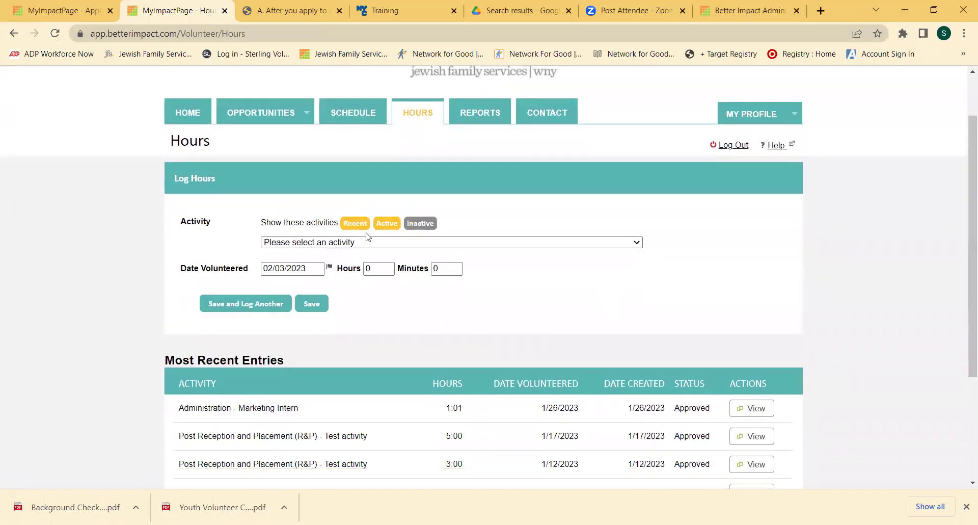
left_click(316, 245)
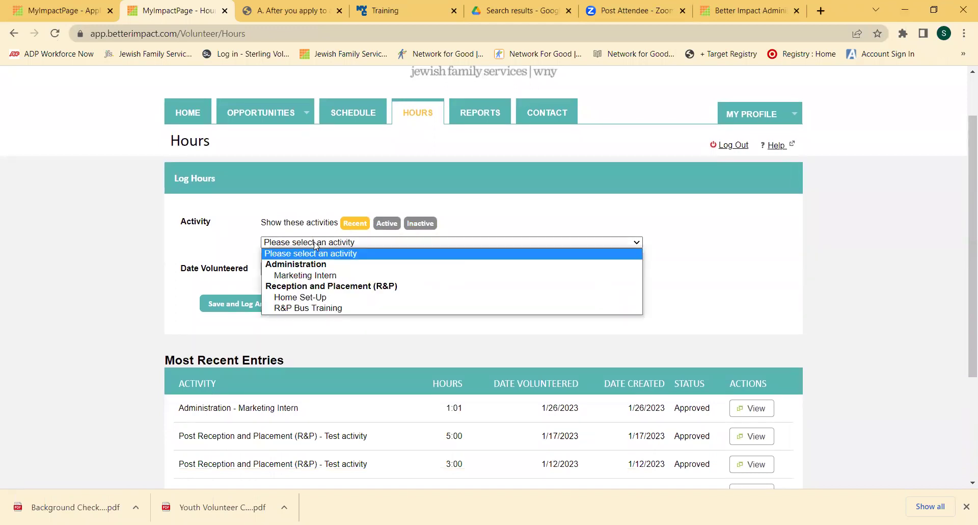
left_click(337, 297)
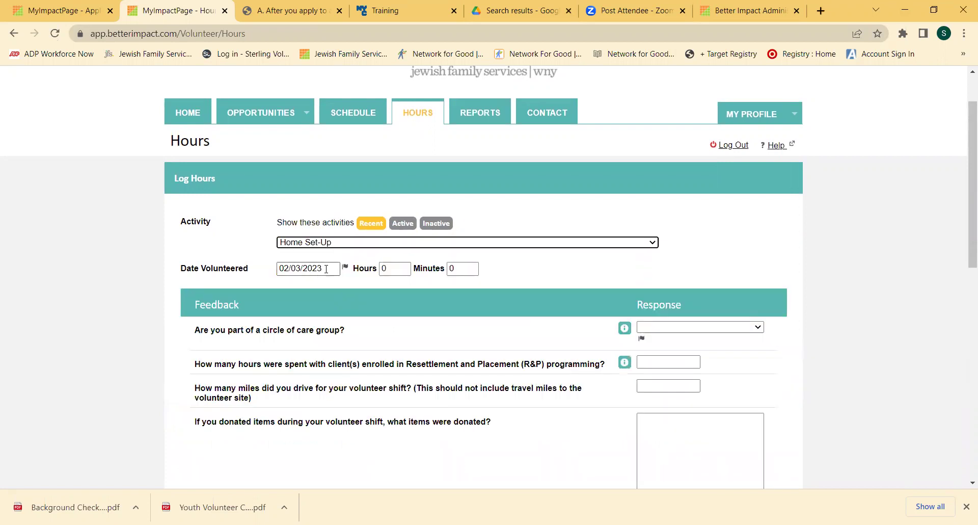
double_click(393, 269)
type("1")
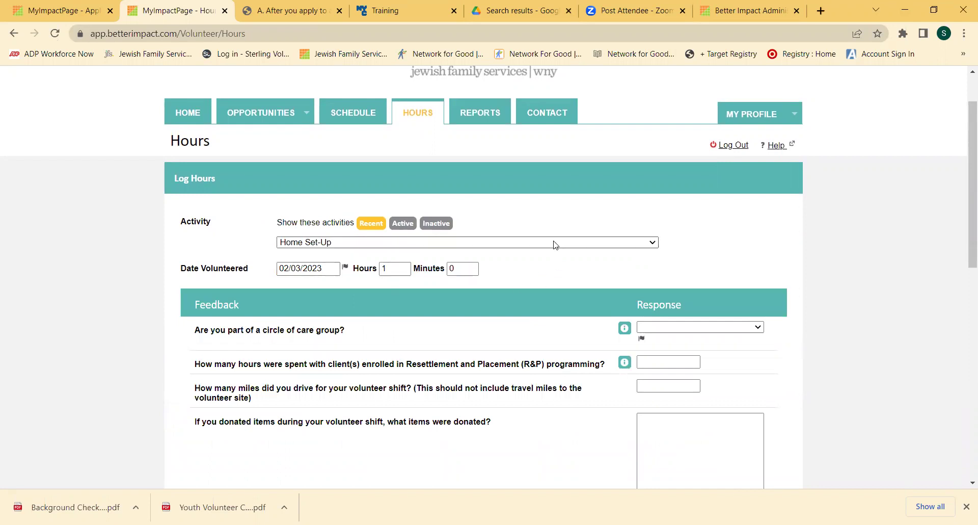
Answer No to the circle of care group question and review the remaining feedback questions
scroll(553, 242, "down", 1)
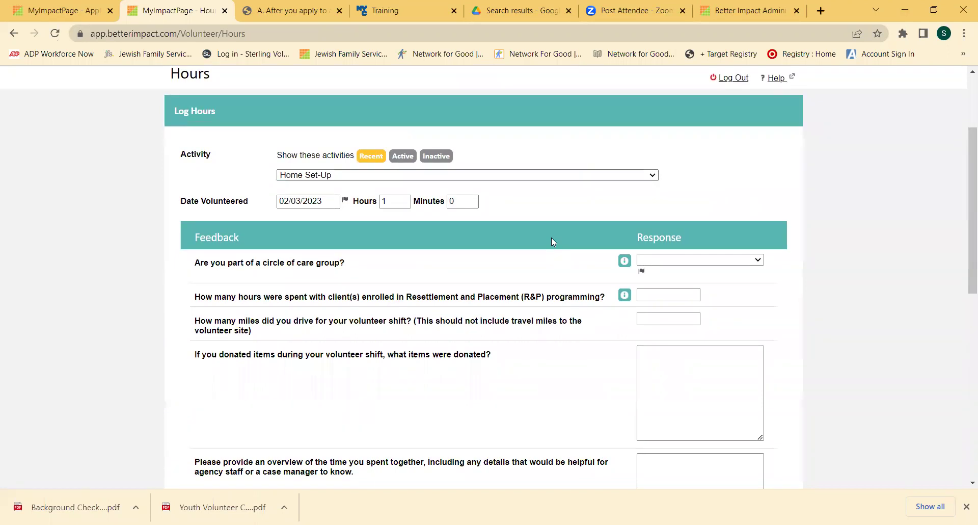
scroll(552, 238, "down", 1)
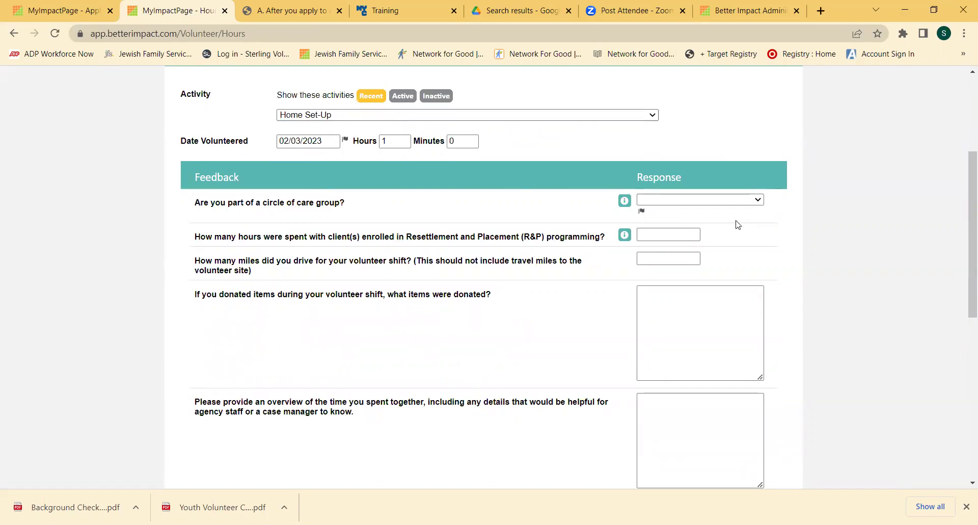
left_click(728, 200)
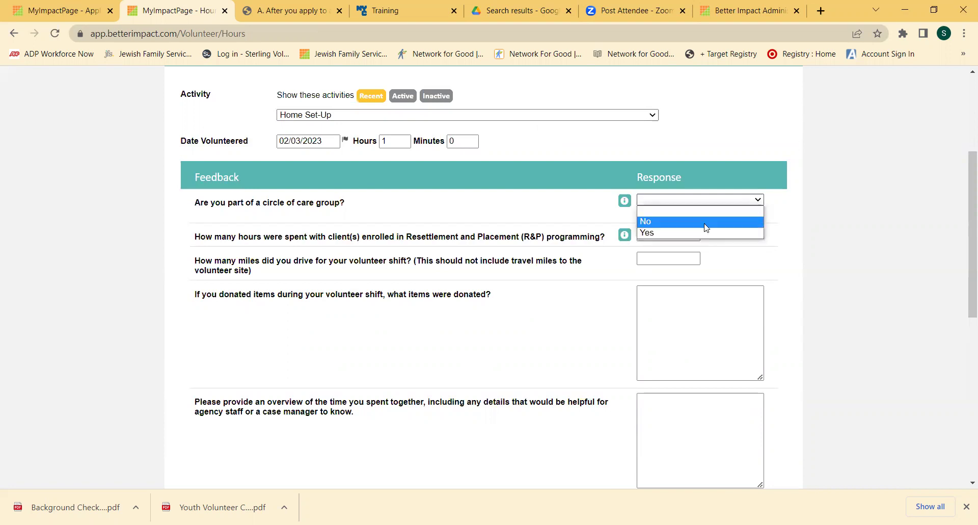
left_click(705, 224)
scroll(385, 272, "up", 2)
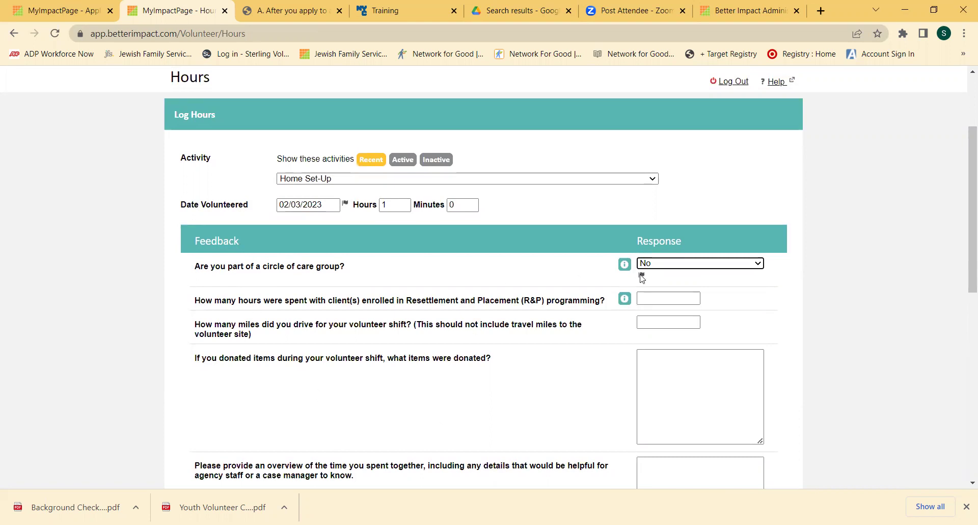
scroll(577, 280, "down", 4)
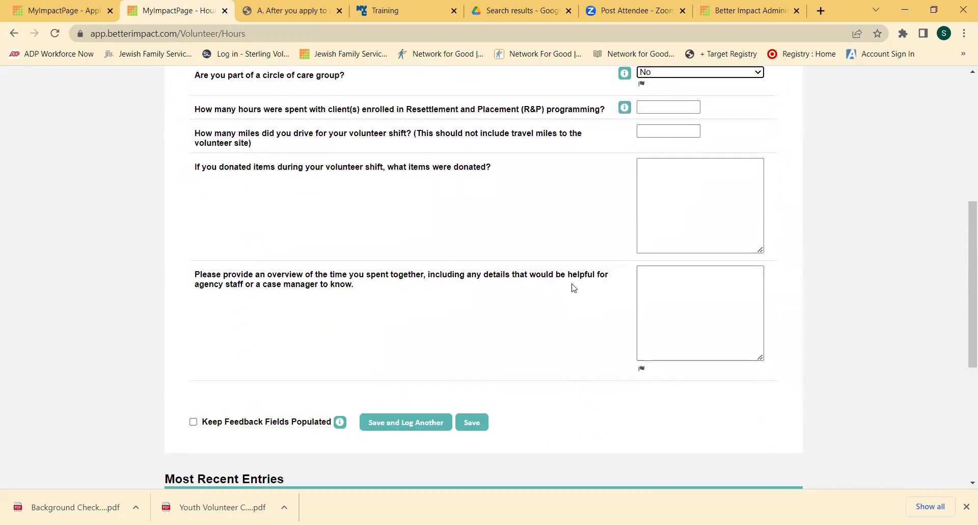
scroll(575, 287, "up", 3)
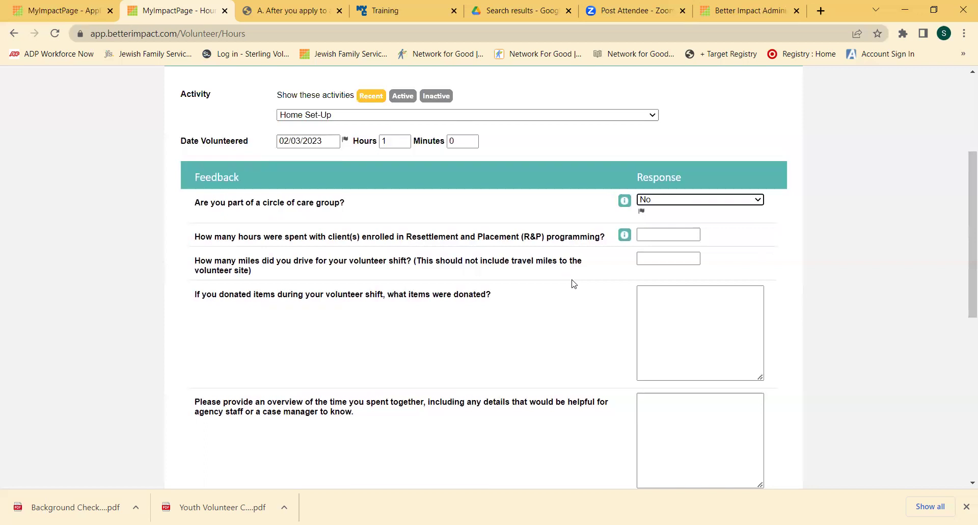
scroll(573, 283, "down", 3)
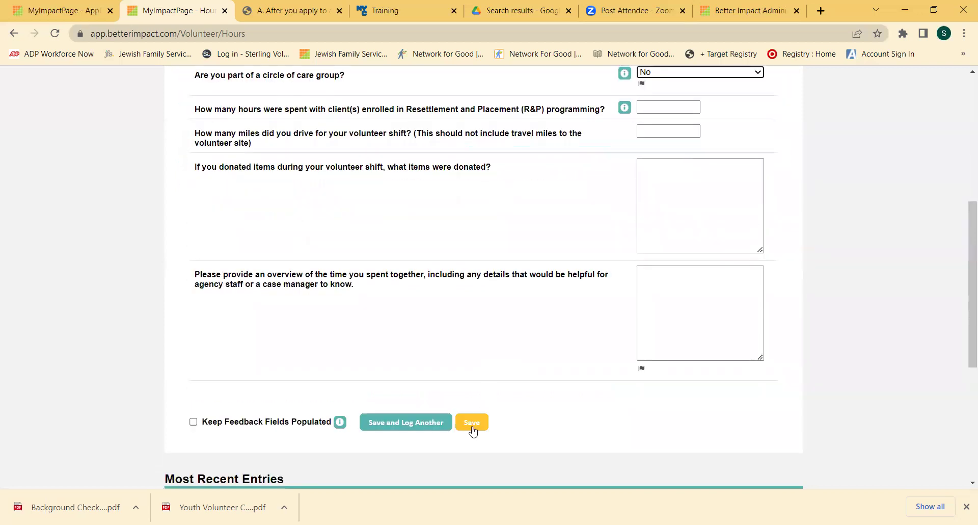
Keep the feedback fields populated, enter "aesfasd" as the overview of time spent, and save the hours to log another entry
left_click(193, 422)
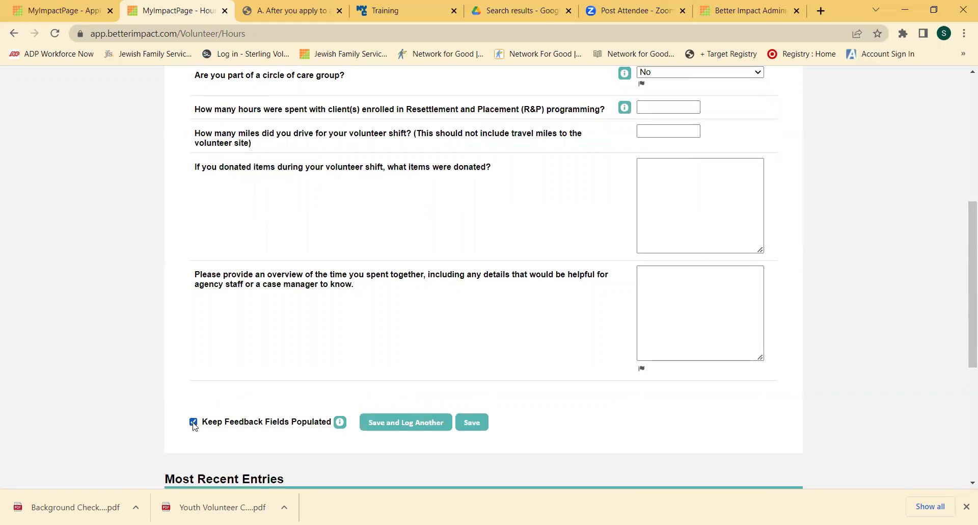
left_click(432, 430)
left_click(695, 273)
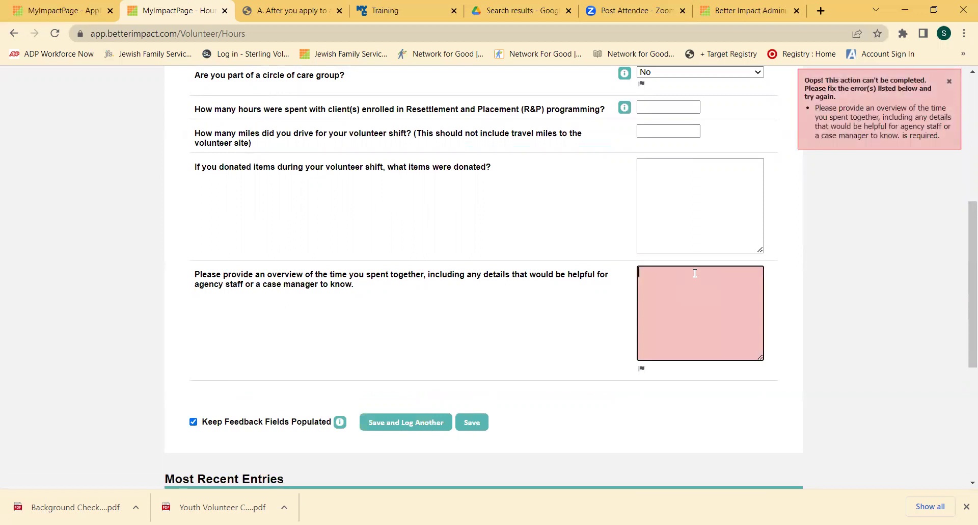
type("aesfasd")
left_click(398, 422)
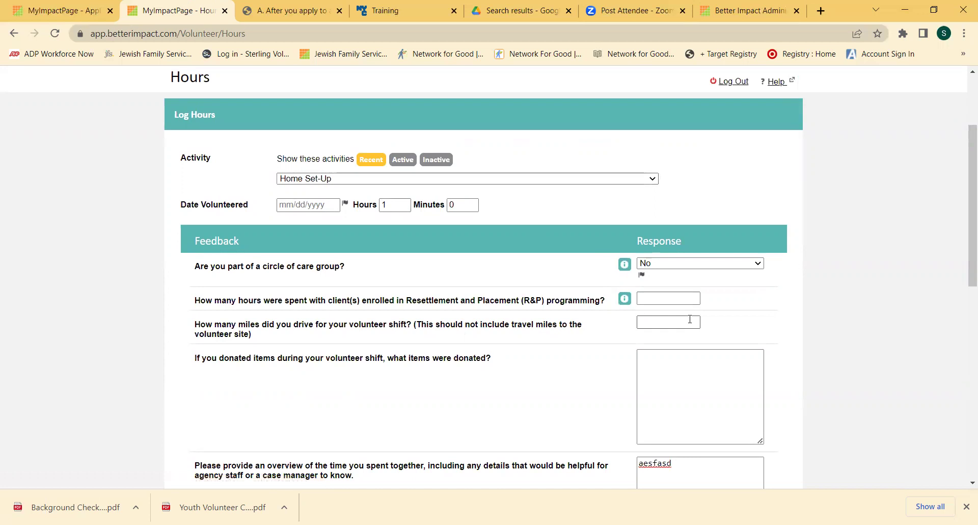
Look over the date calendar and activity choices for another hours entry, and review the most recent logged entries
scroll(690, 319, "down", 1)
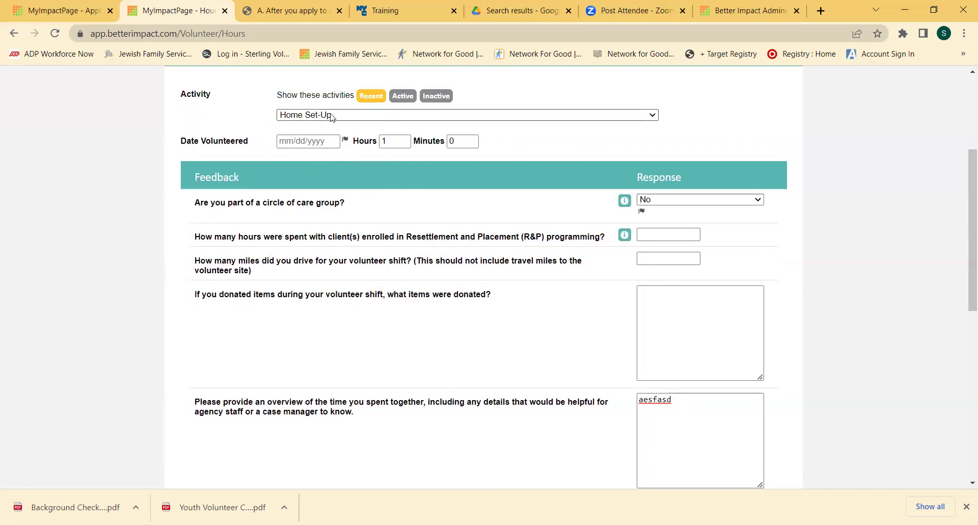
left_click(321, 140)
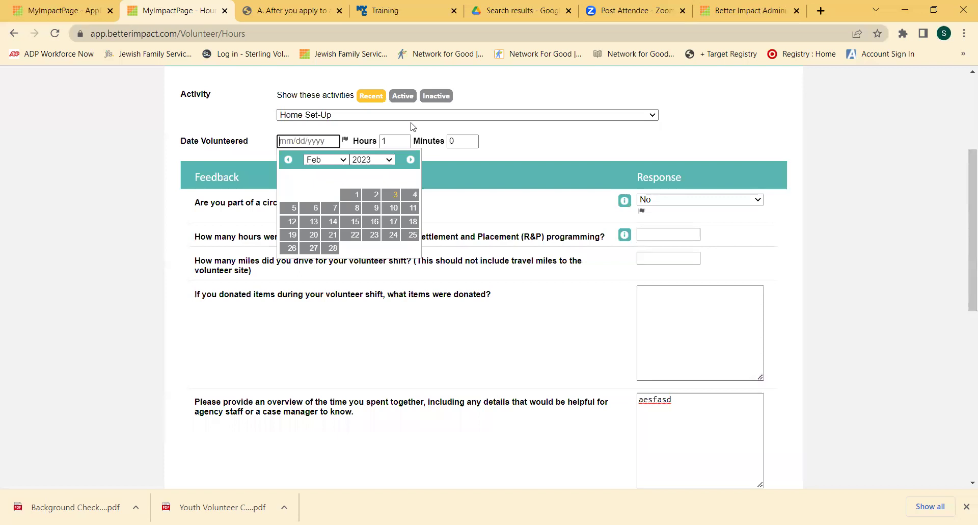
scroll(413, 126, "up", 3)
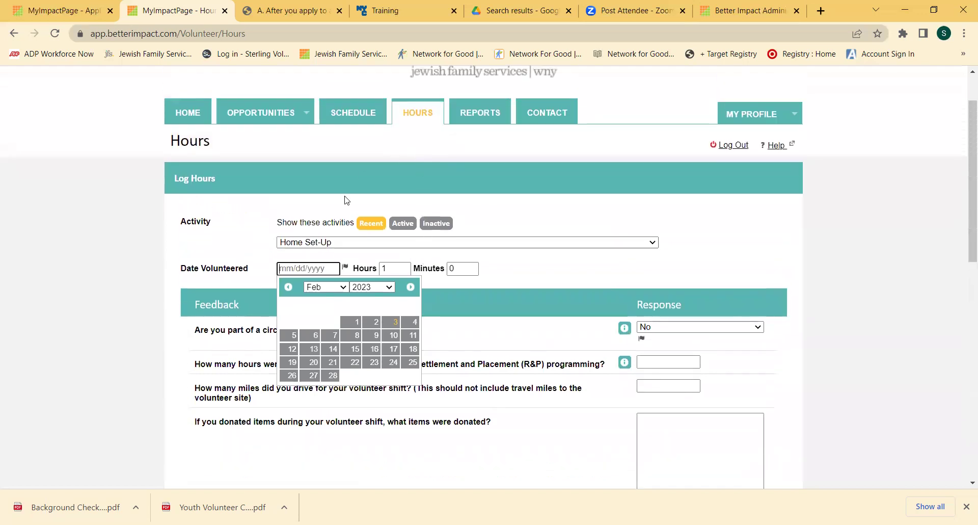
left_click(345, 245)
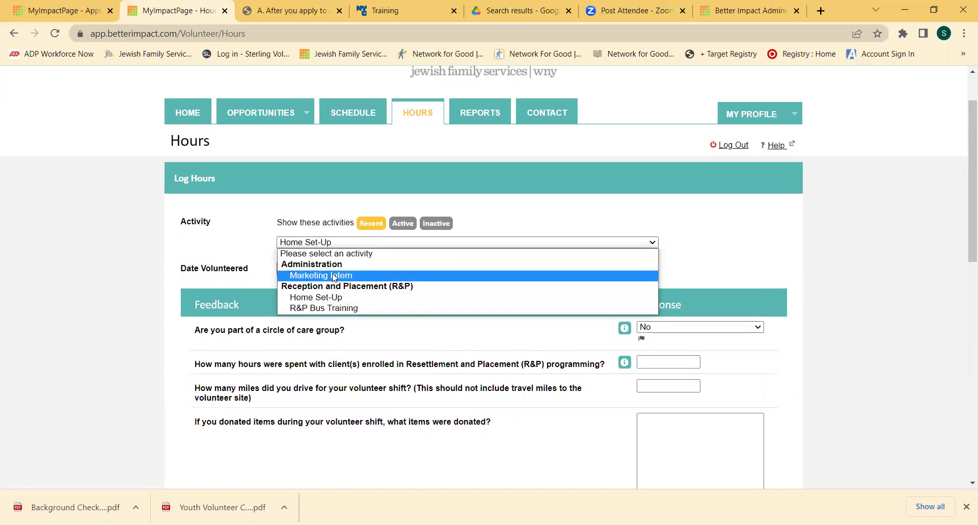
left_click(497, 214)
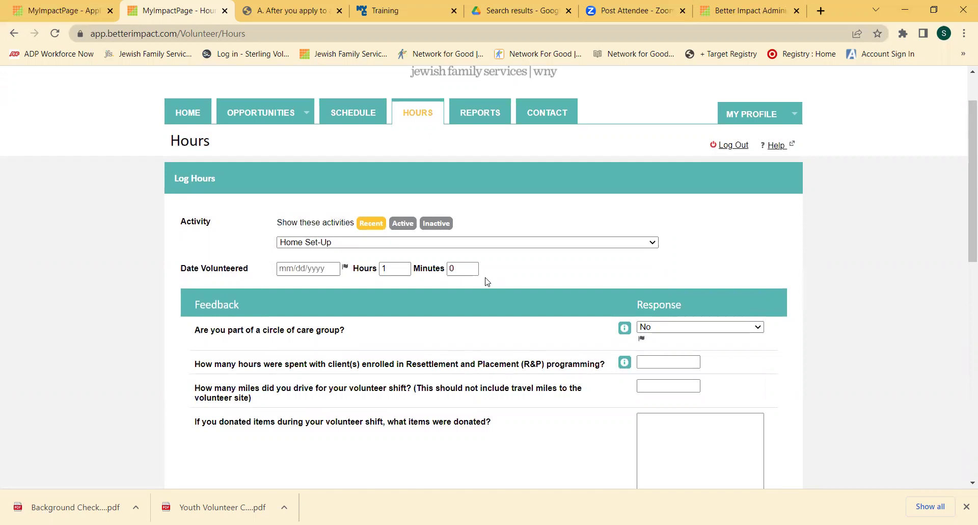
left_click(326, 268)
left_click(508, 271)
scroll(577, 296, "down", 10)
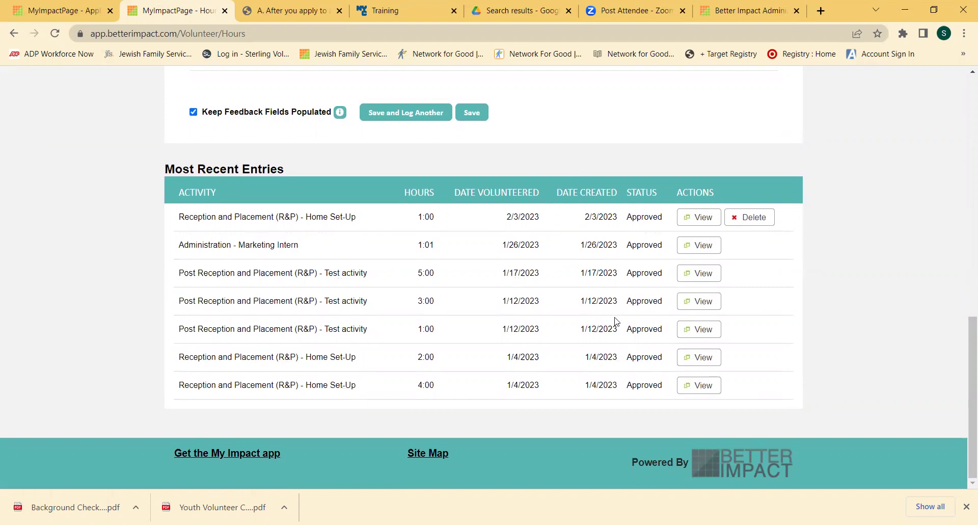
left_click_drag(971, 337, 950, 30)
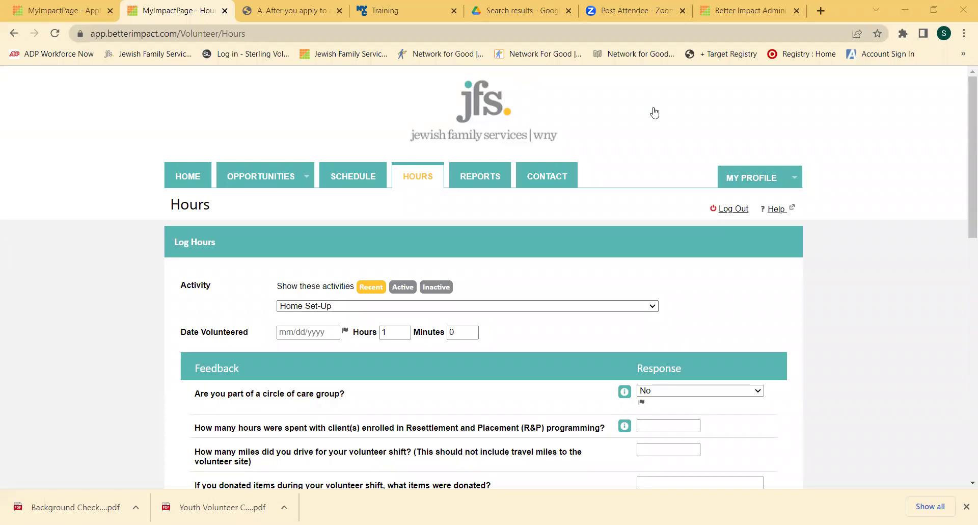
View the sample message email in Google Drive, and look over the volunteer hours and personal message on the MyImpactPage Home page
left_click(525, 10)
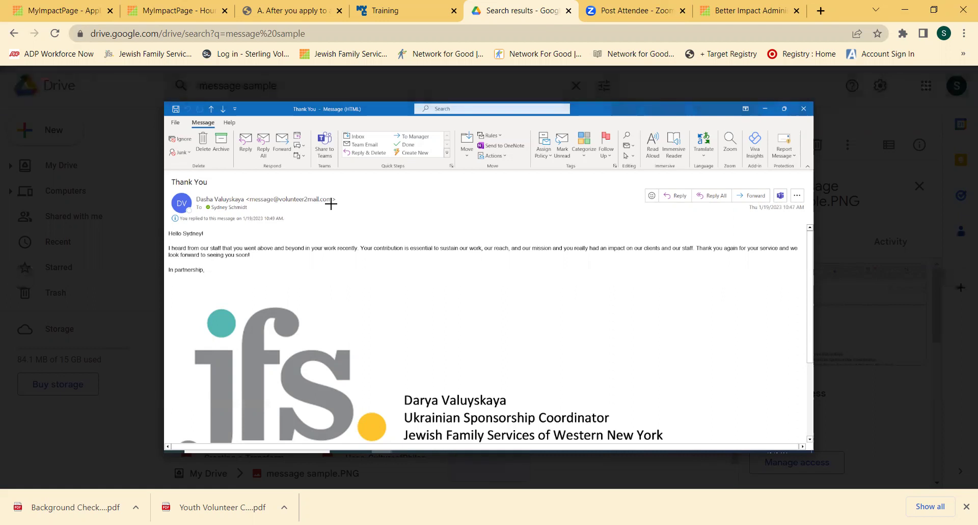
left_click(176, 8)
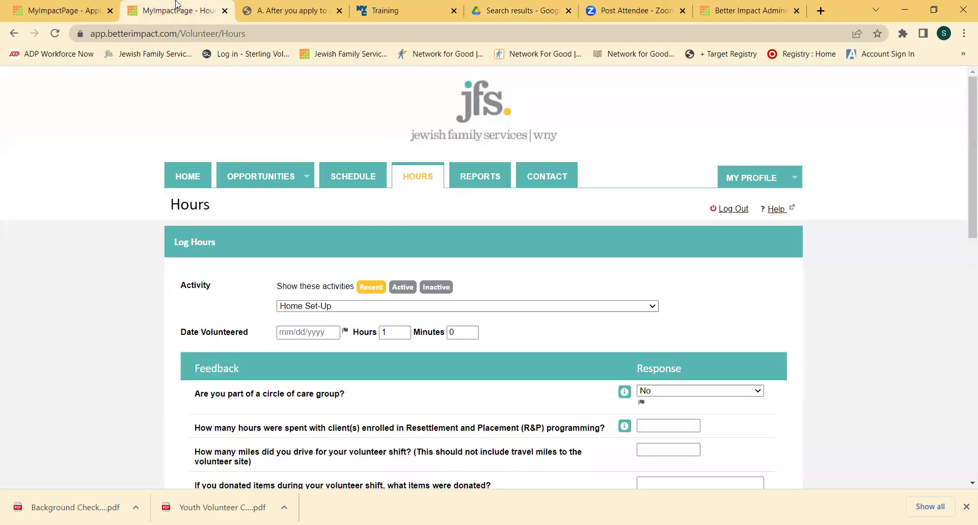
left_click(200, 182)
scroll(441, 300, "down", 2)
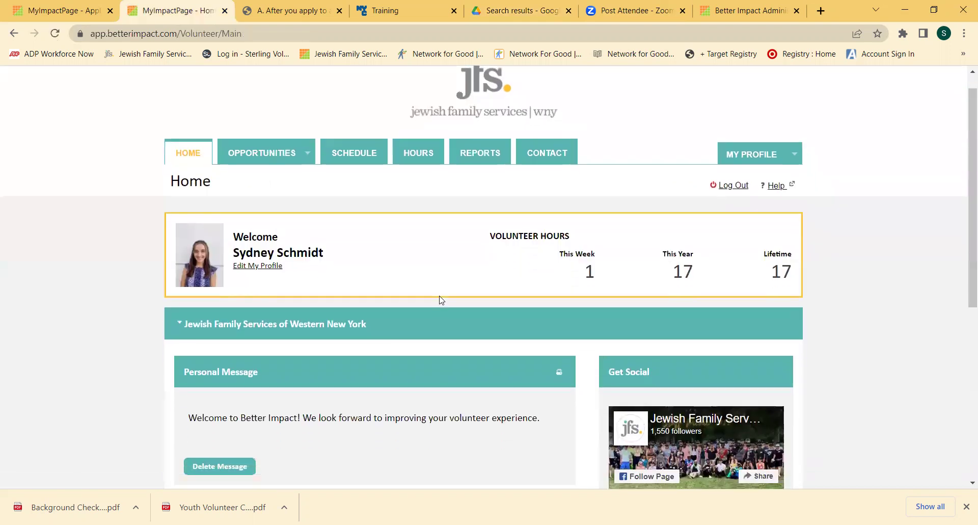
scroll(442, 300, "down", 2)
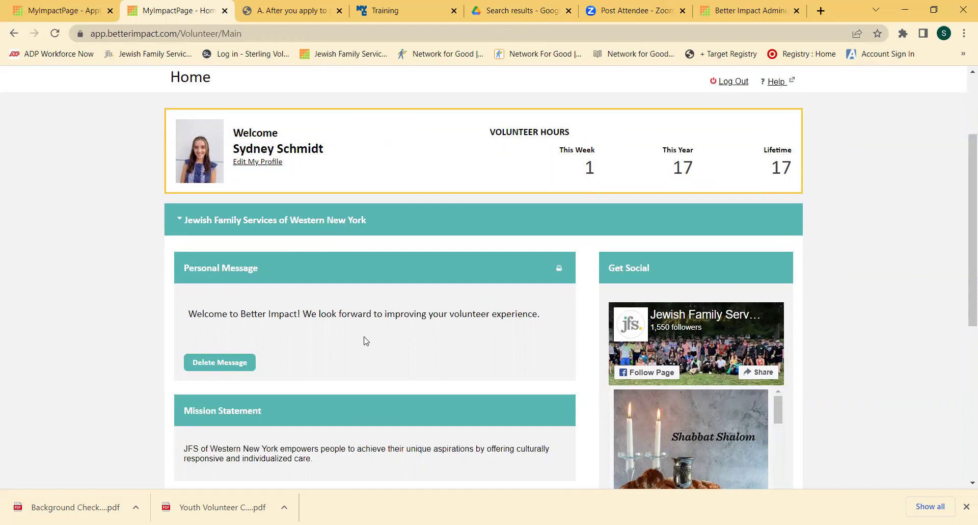
scroll(637, 326, "up", 3)
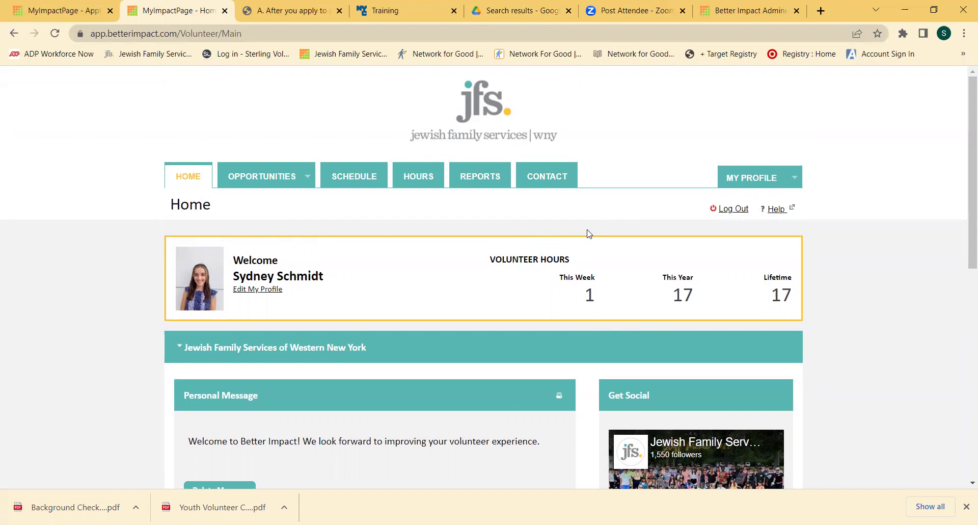
Open the MyImpactPage help Site Guide and look through its user profile and volunteer help topics
left_click(776, 210)
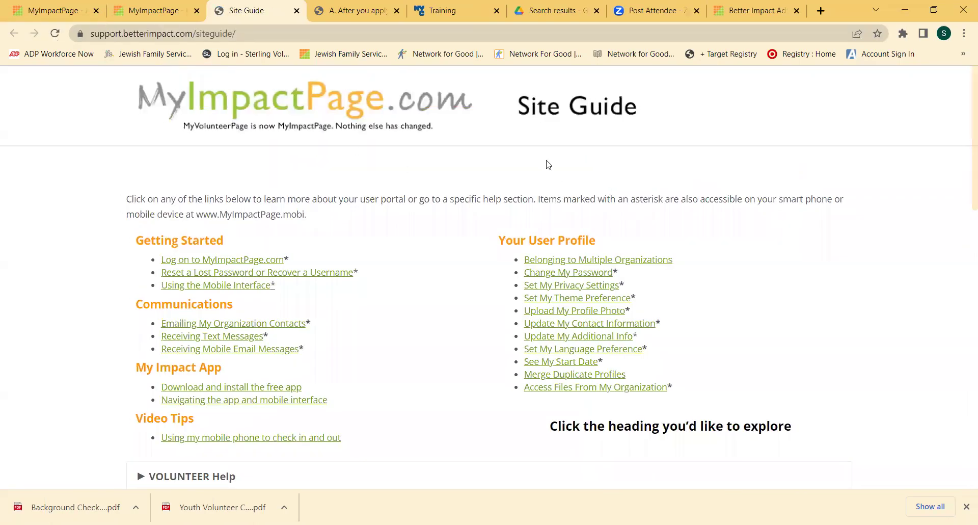
scroll(529, 194, "down", 2)
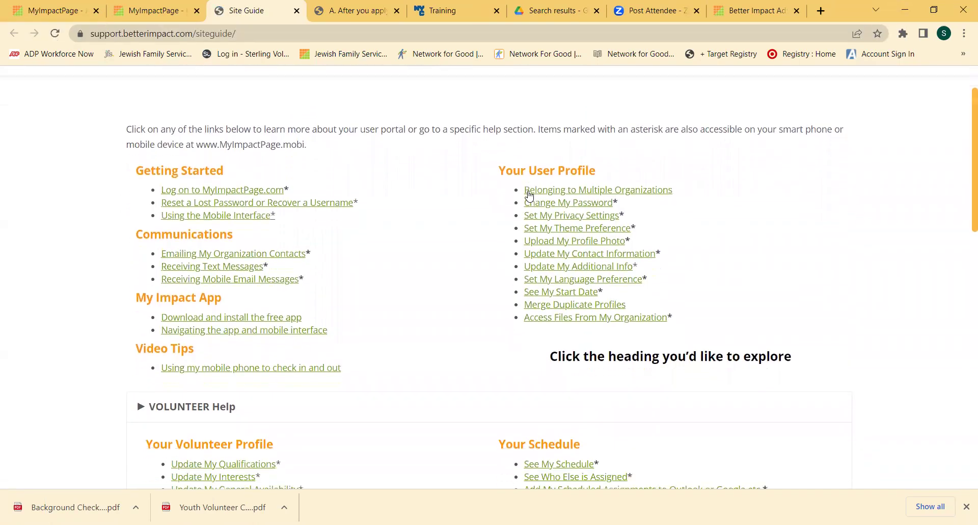
scroll(382, 194, "down", 3)
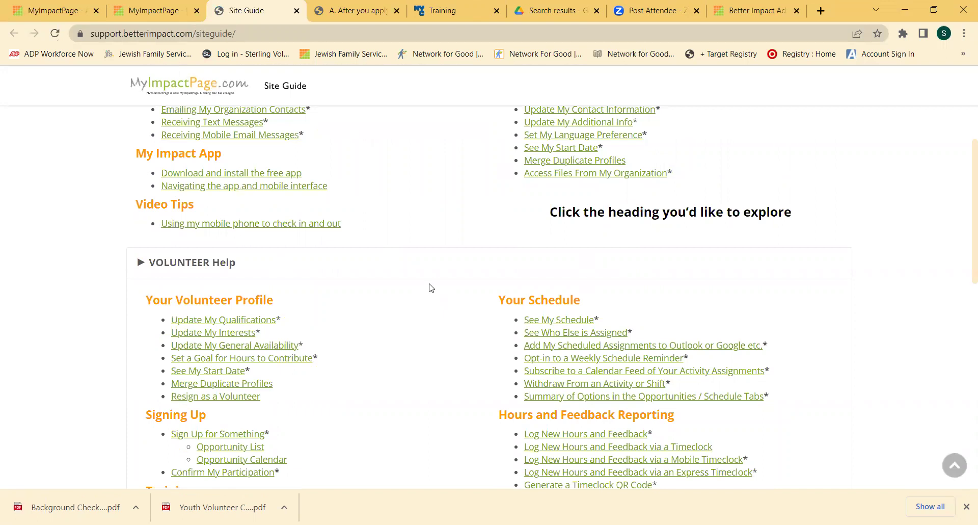
scroll(430, 288, "up", 2)
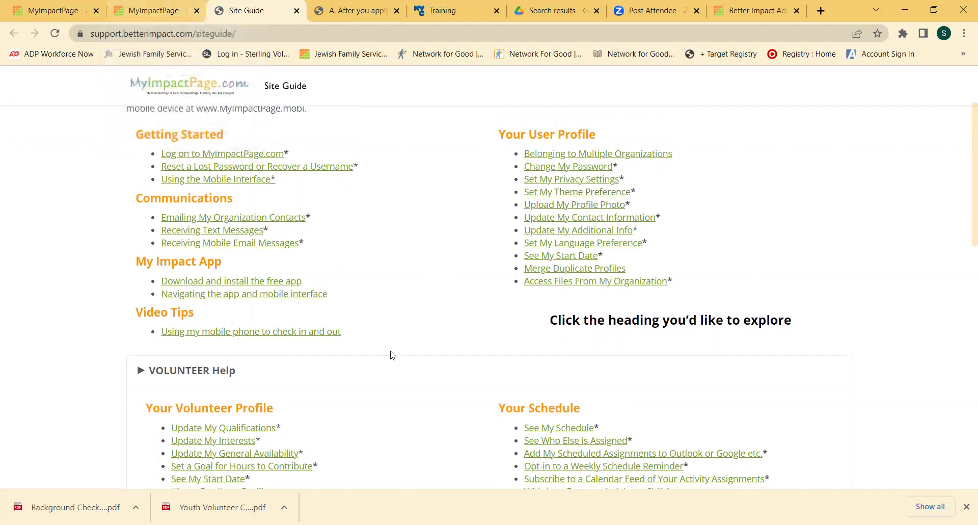
Open the JFS Better Impact User Guide from the profile's files, skim it, and return to the Files page
left_click(157, 6)
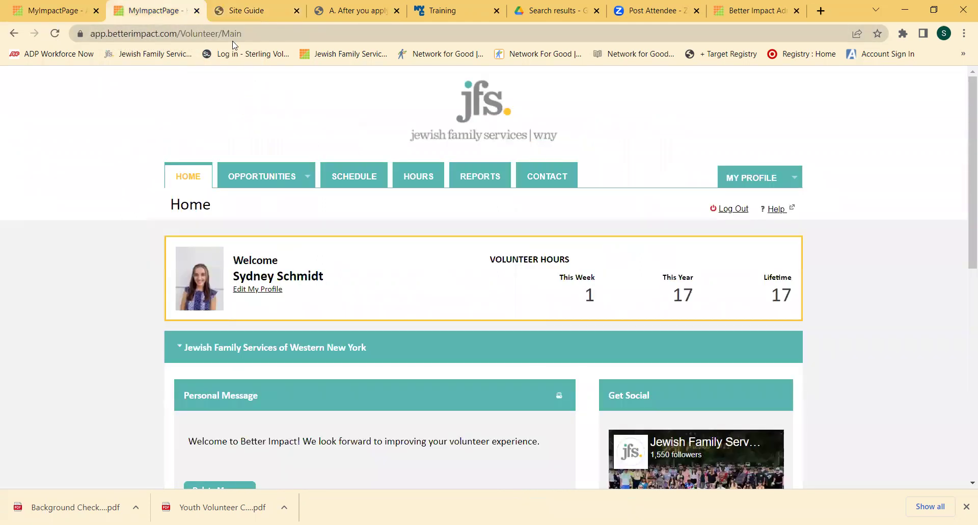
mouse_move(772, 180)
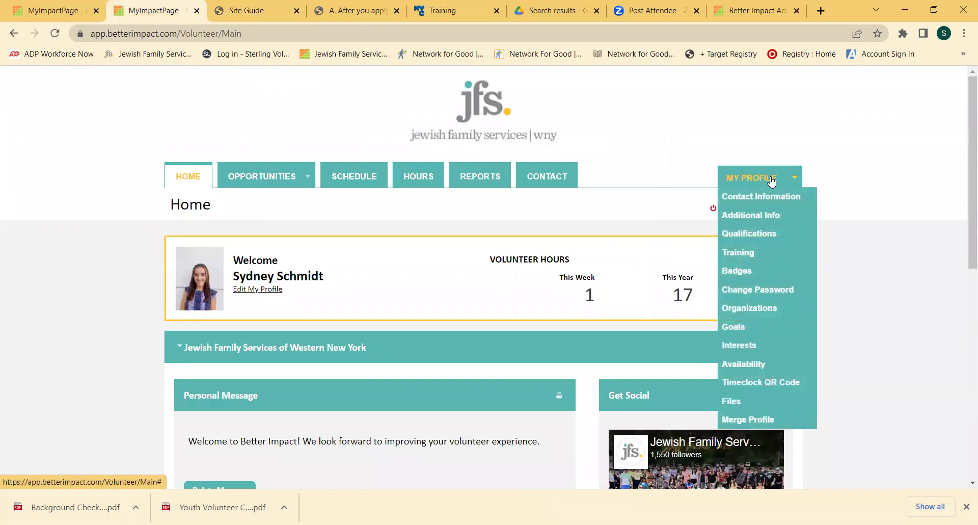
left_click(732, 401)
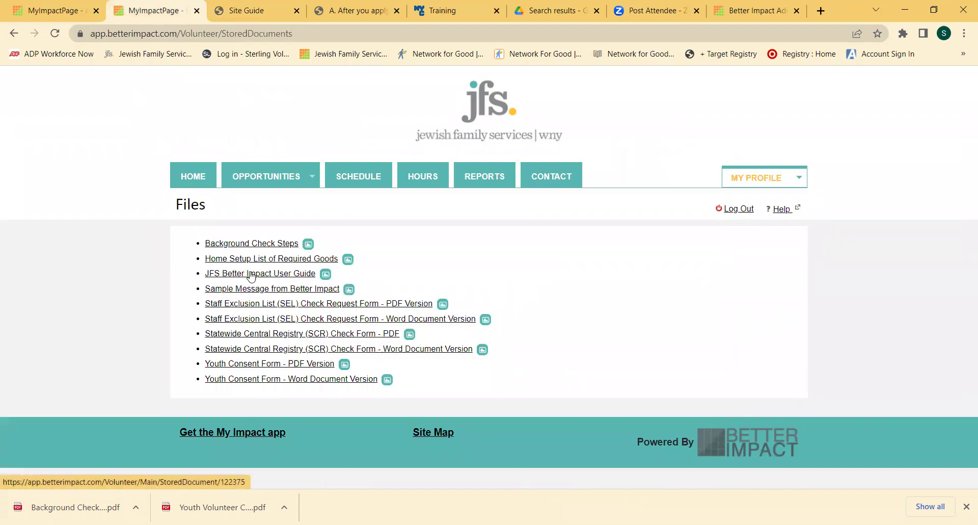
left_click(267, 275)
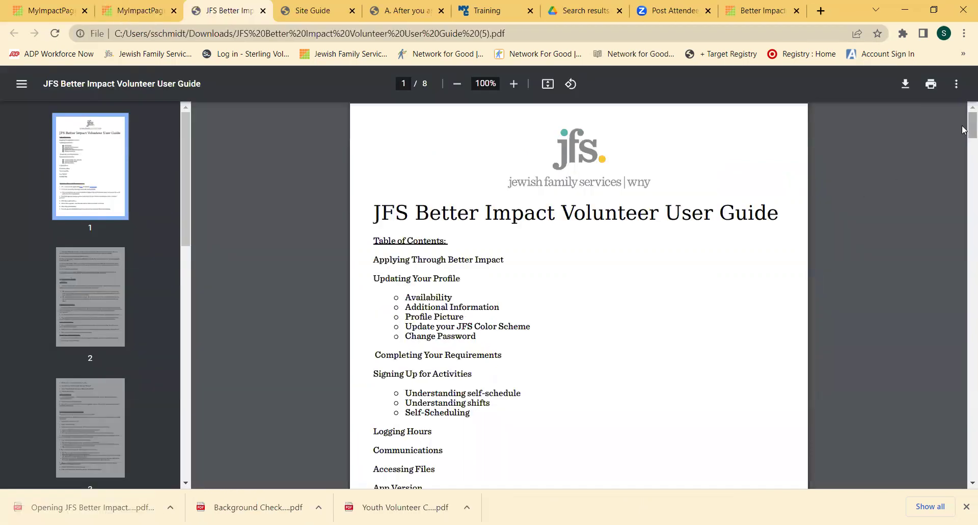
left_click_drag(965, 130, 964, 267)
left_click(143, 4)
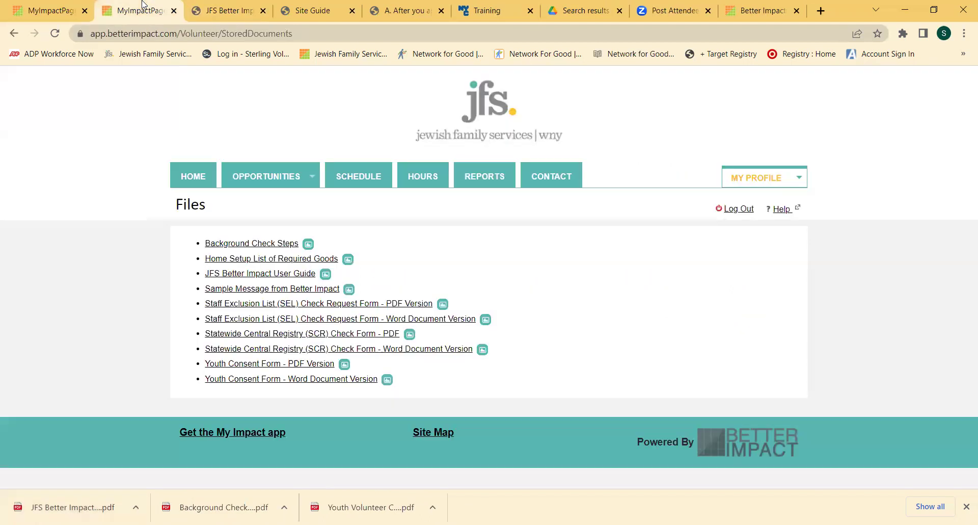